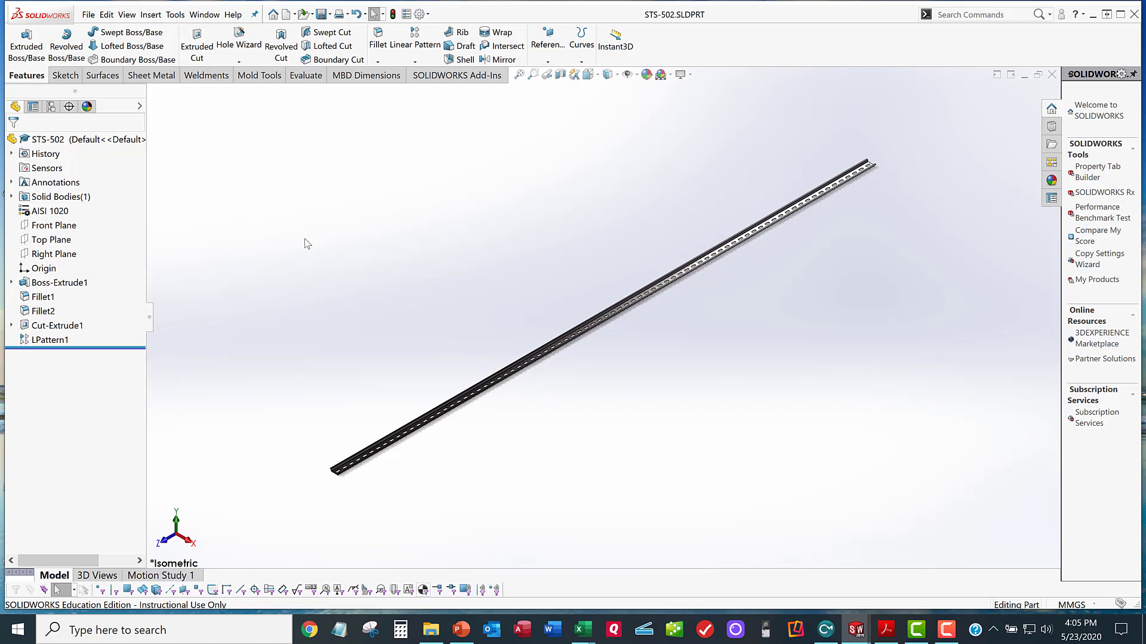
# Open the part's equations and add a global variable t with the value 1
pyautogui.click(175, 15)
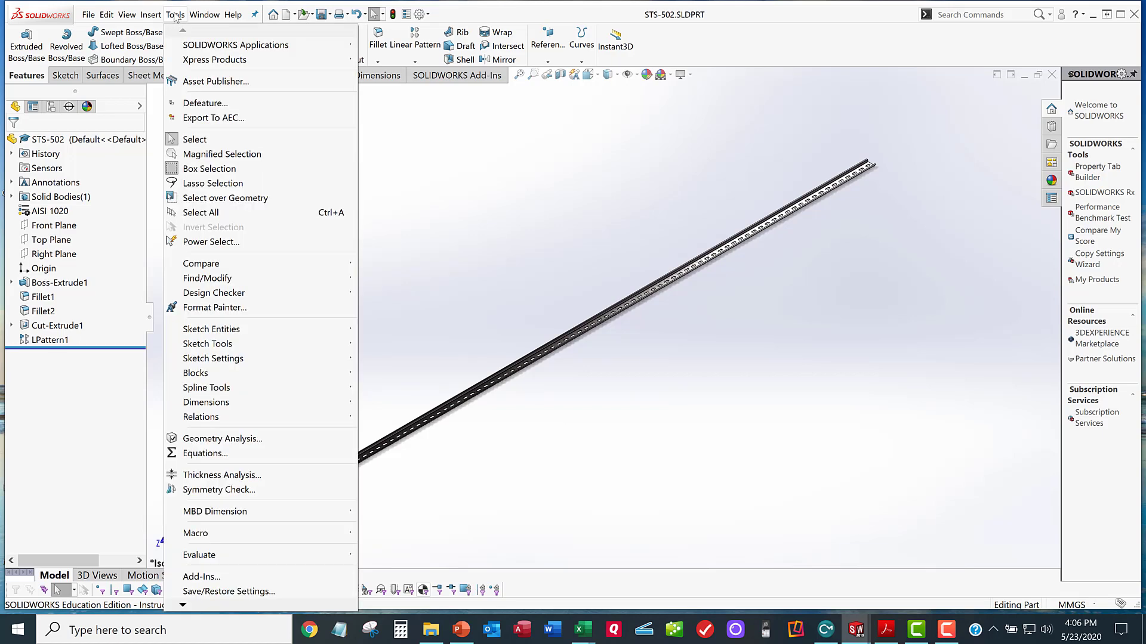
pyautogui.click(244, 455)
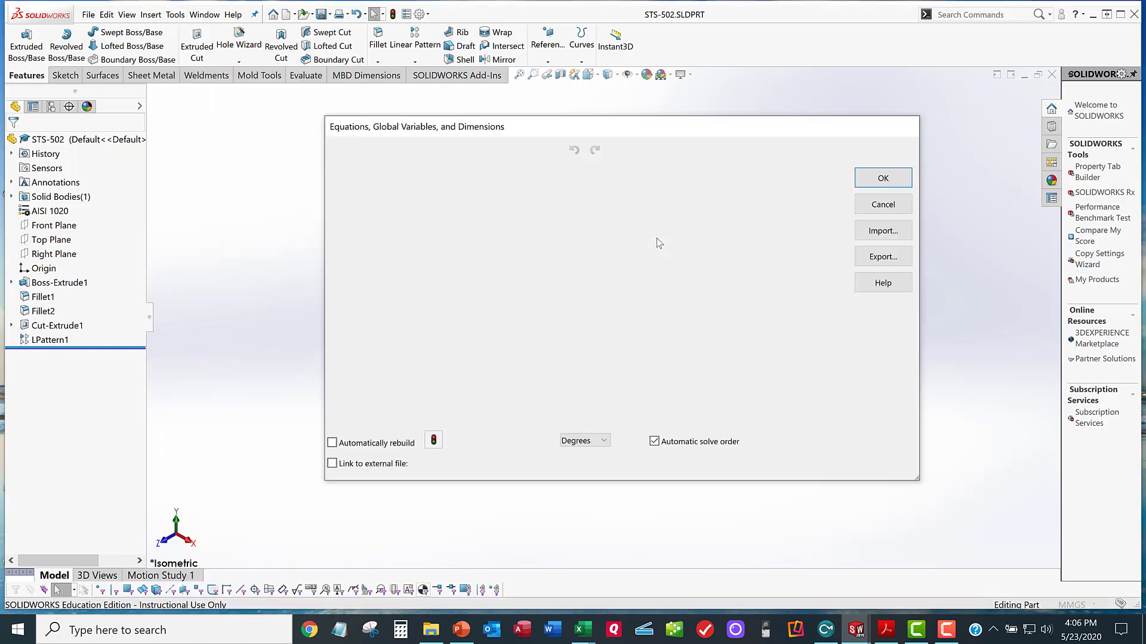
pyautogui.click(377, 208)
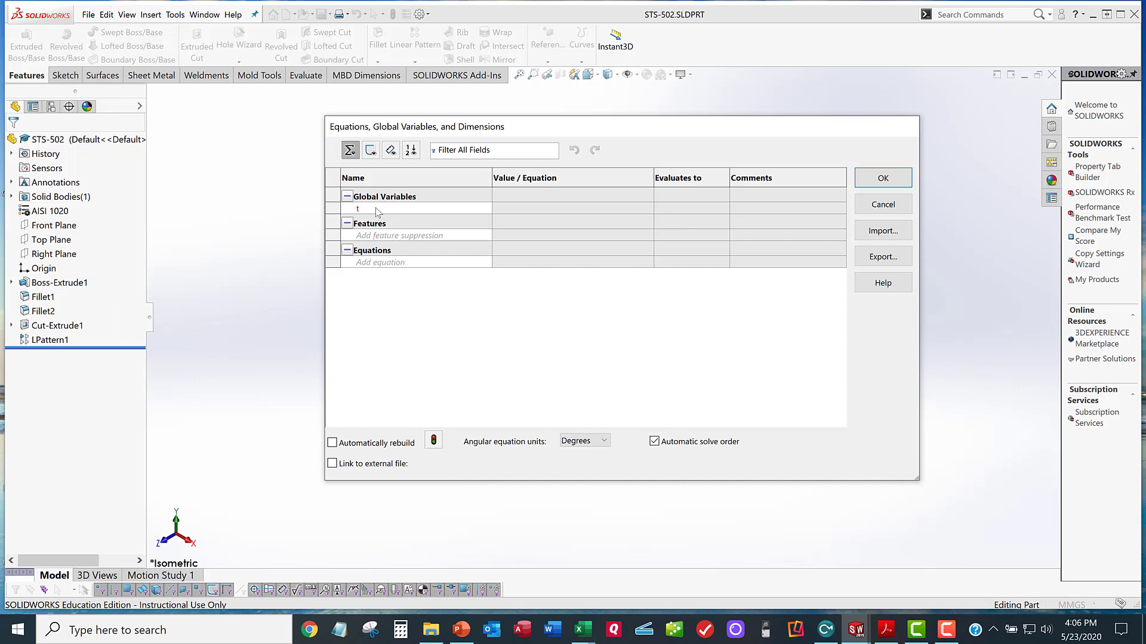
pyautogui.press('Tab')
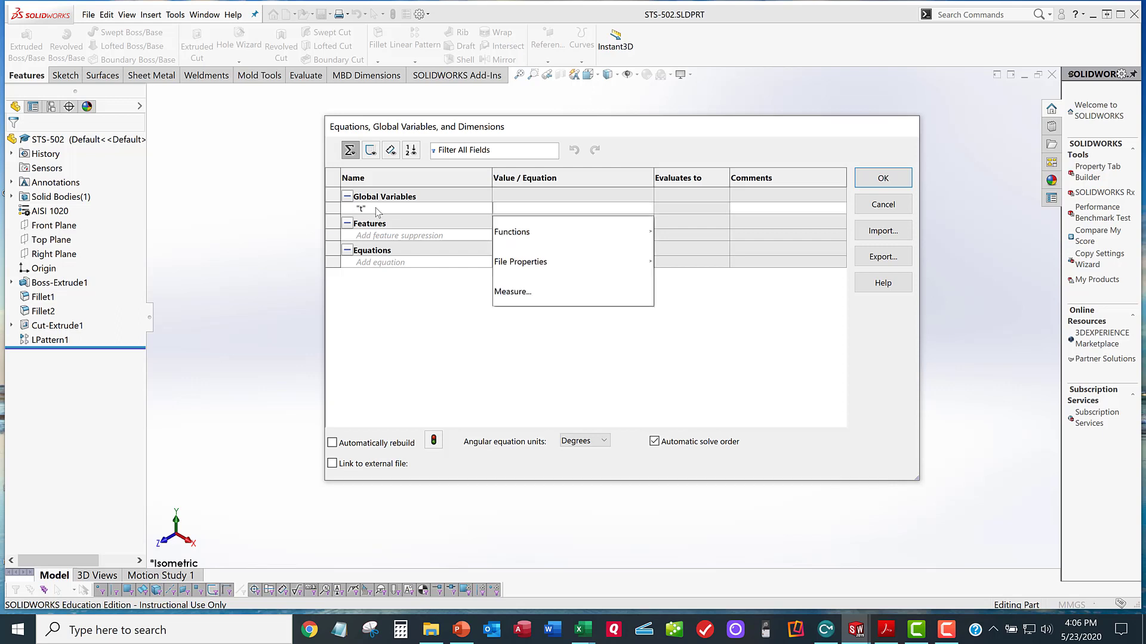
pyautogui.write('1')
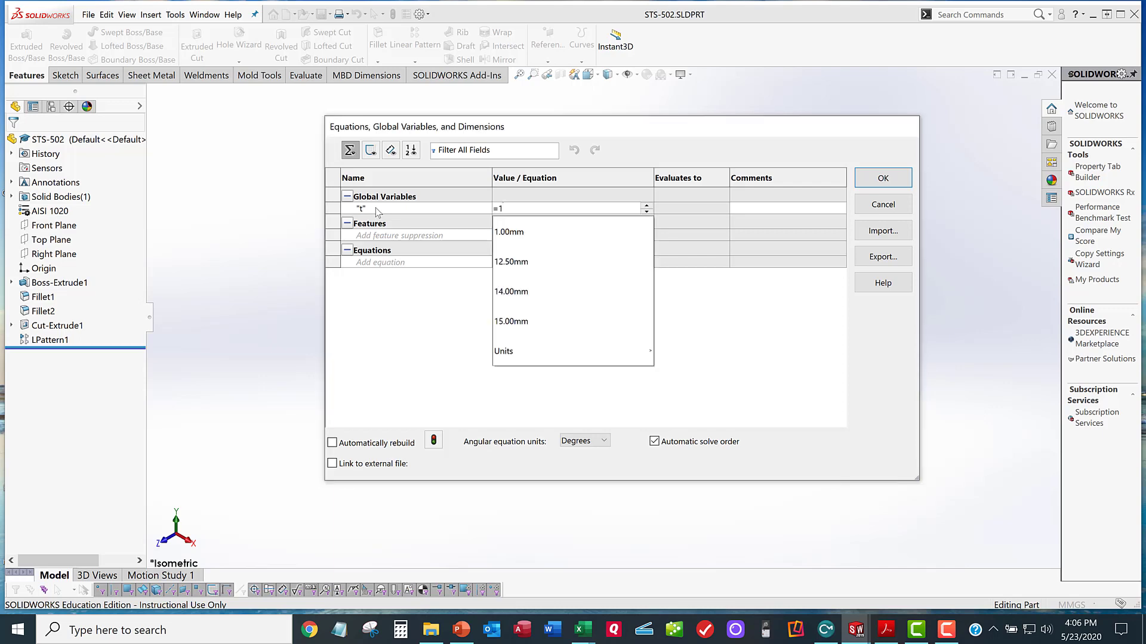
pyautogui.press('Return')
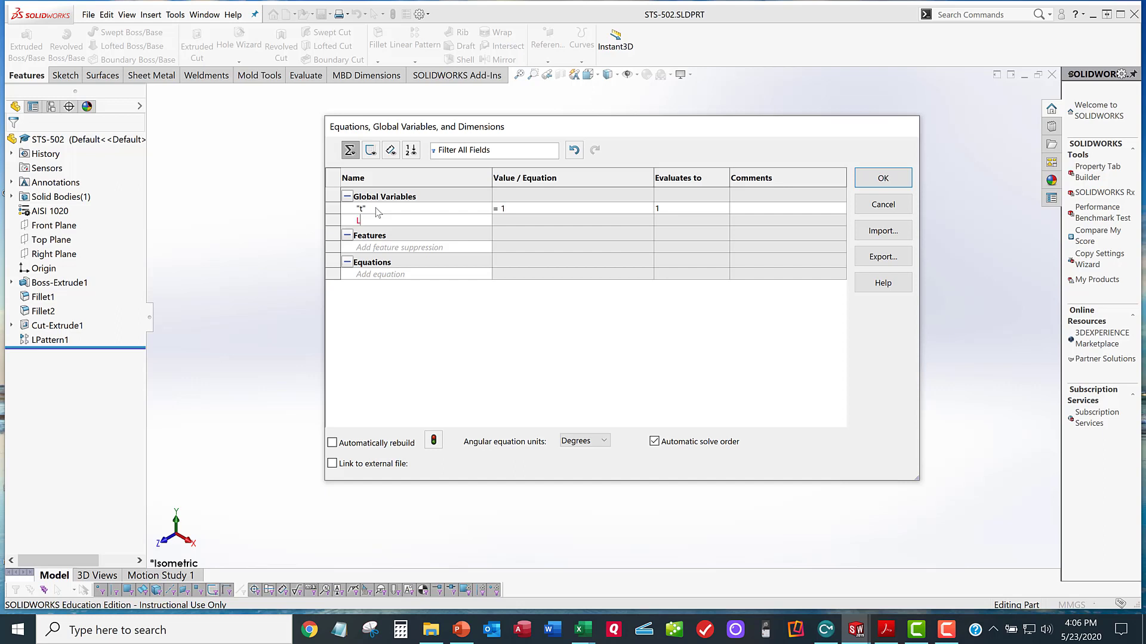
# Add a global variable L with the value 2000 and accept the equations
pyautogui.press('Tab')
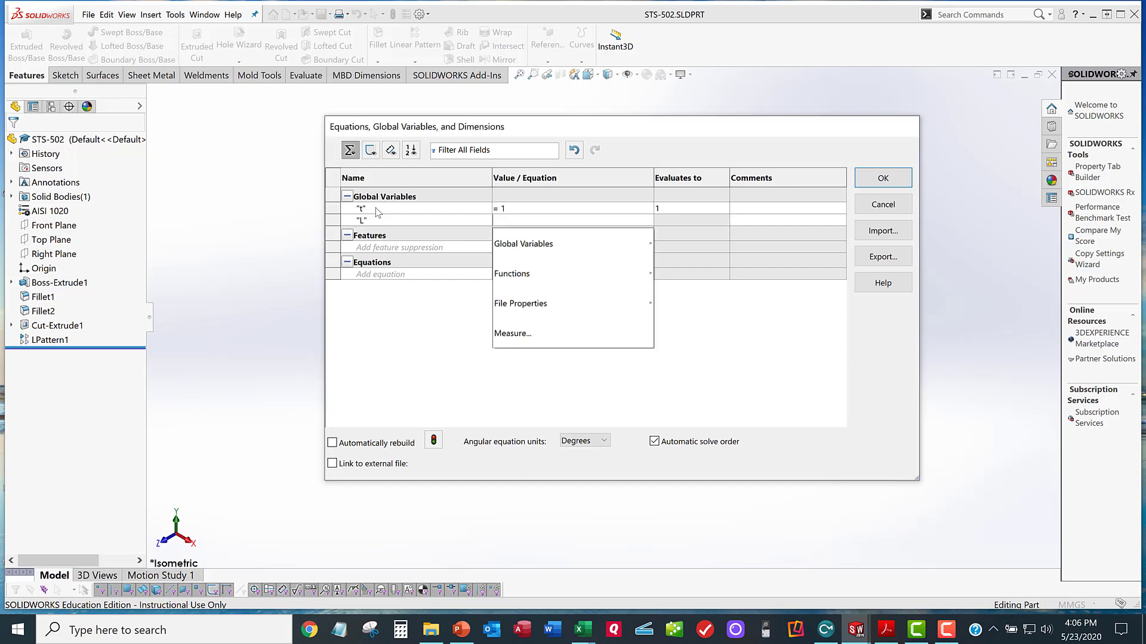
pyautogui.write('=2000')
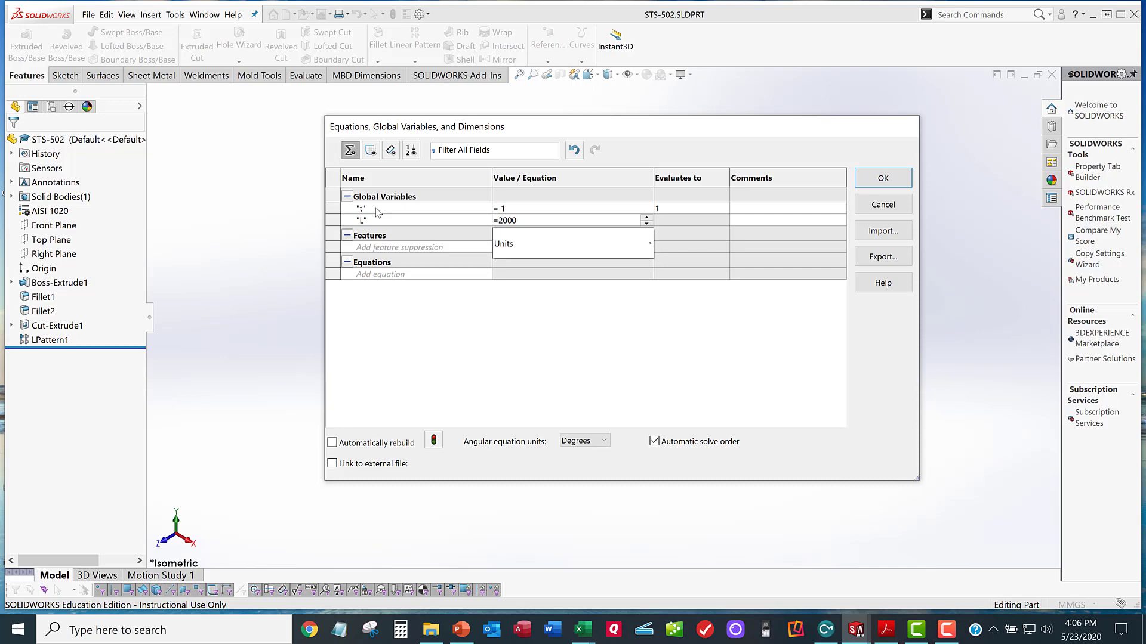
pyautogui.press('Return')
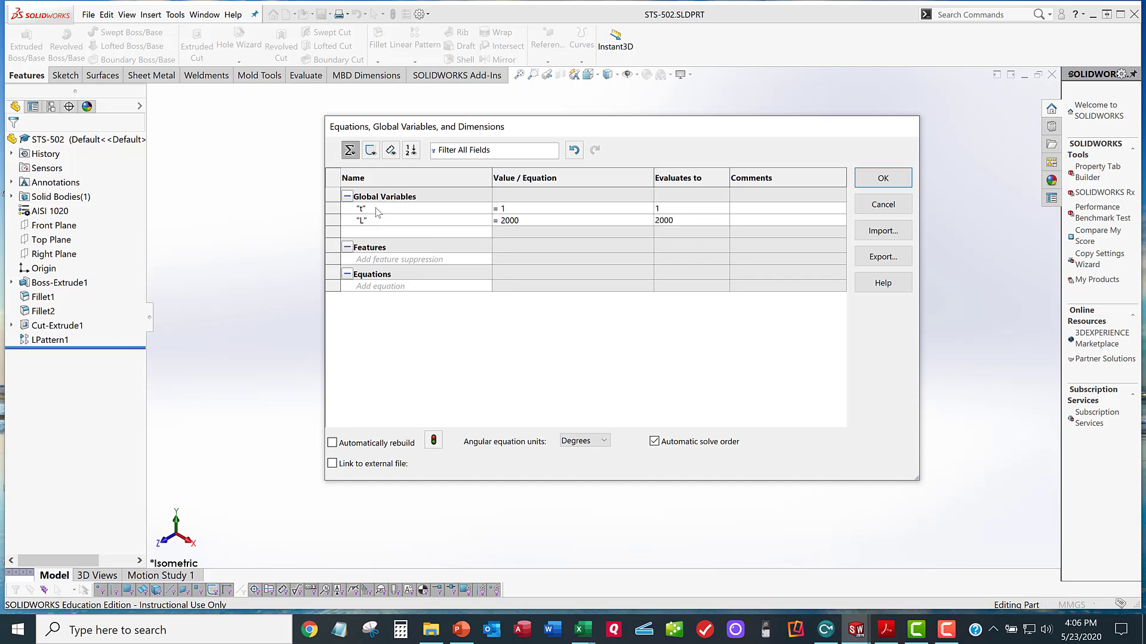
pyautogui.click(883, 181)
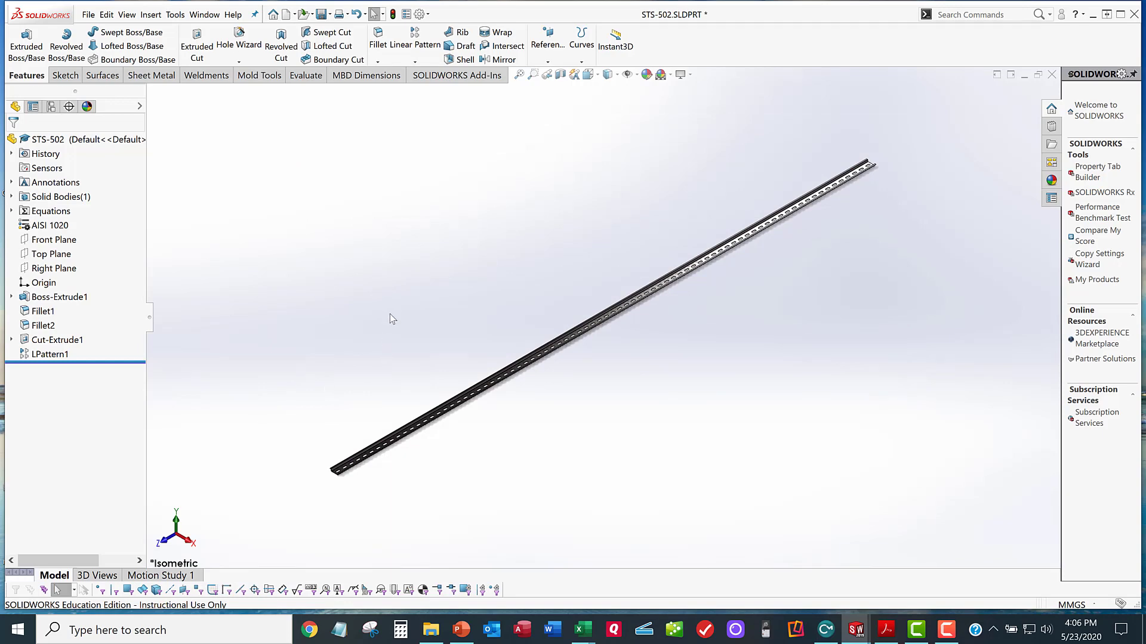
# Show the rail from the front and open Sketch1 of Boss-Extrude1 for editing
pyautogui.press('space')
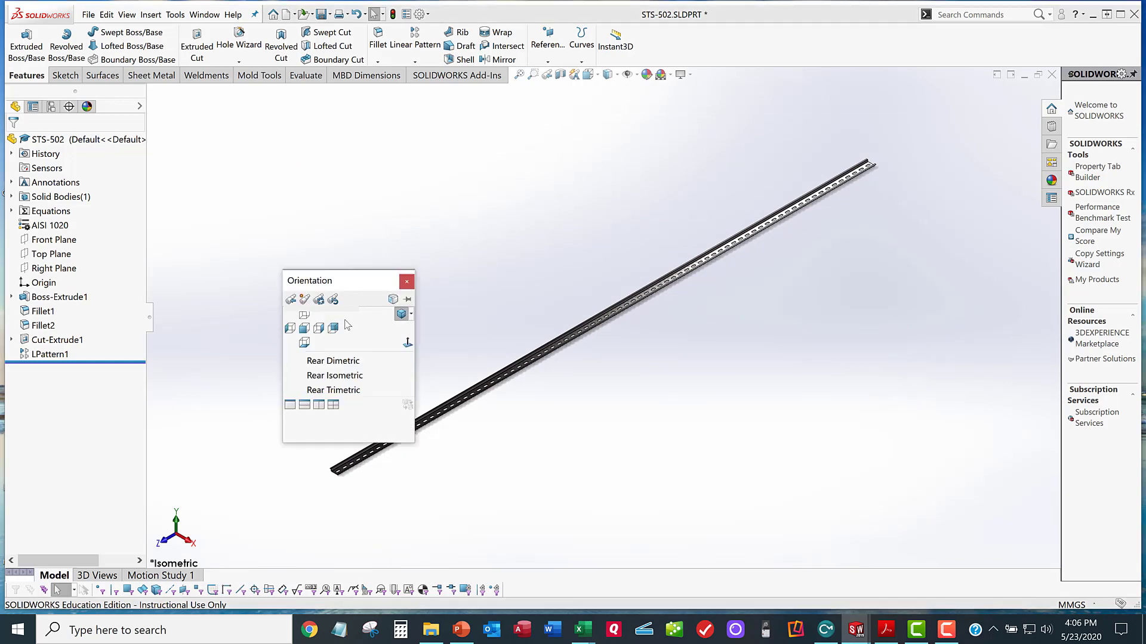
pyautogui.click(304, 329)
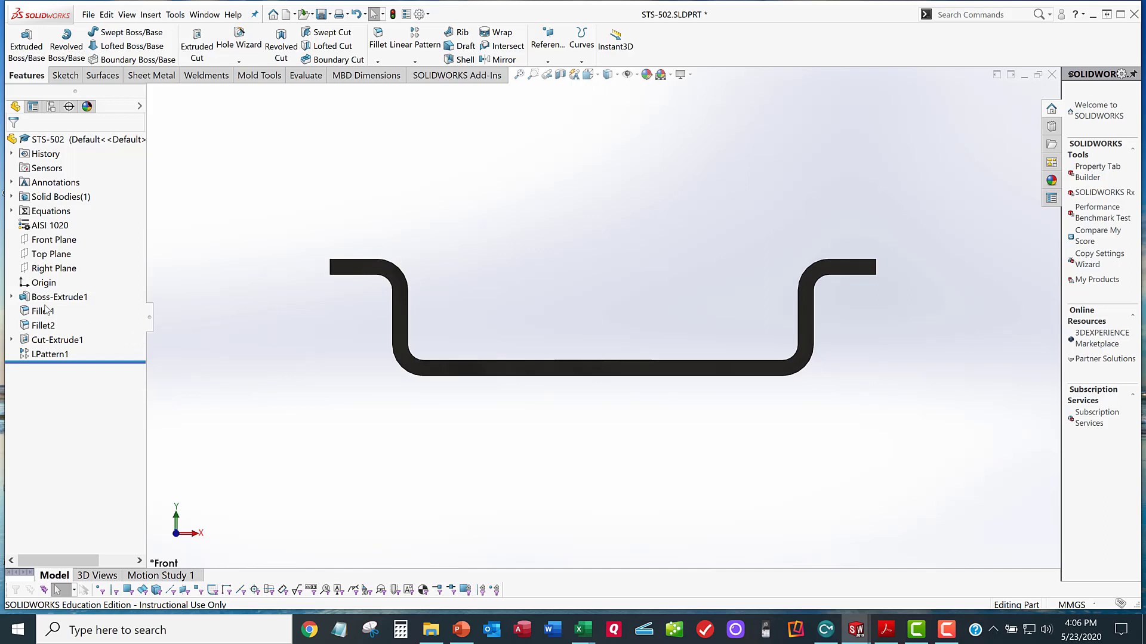
pyautogui.click(11, 297)
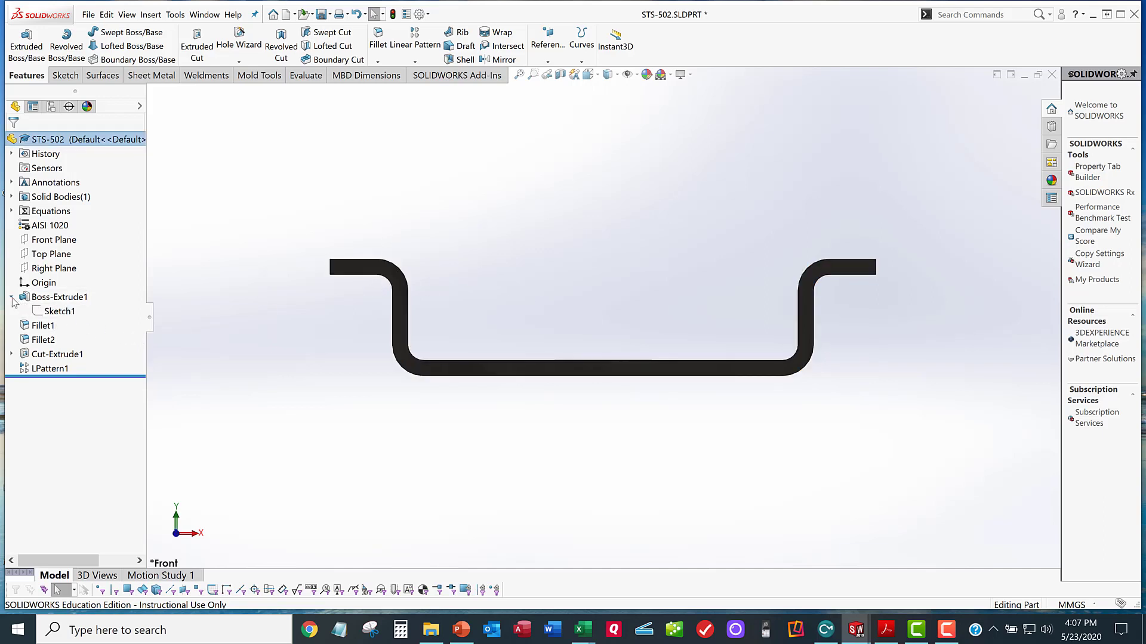
pyautogui.rightClick(49, 313)
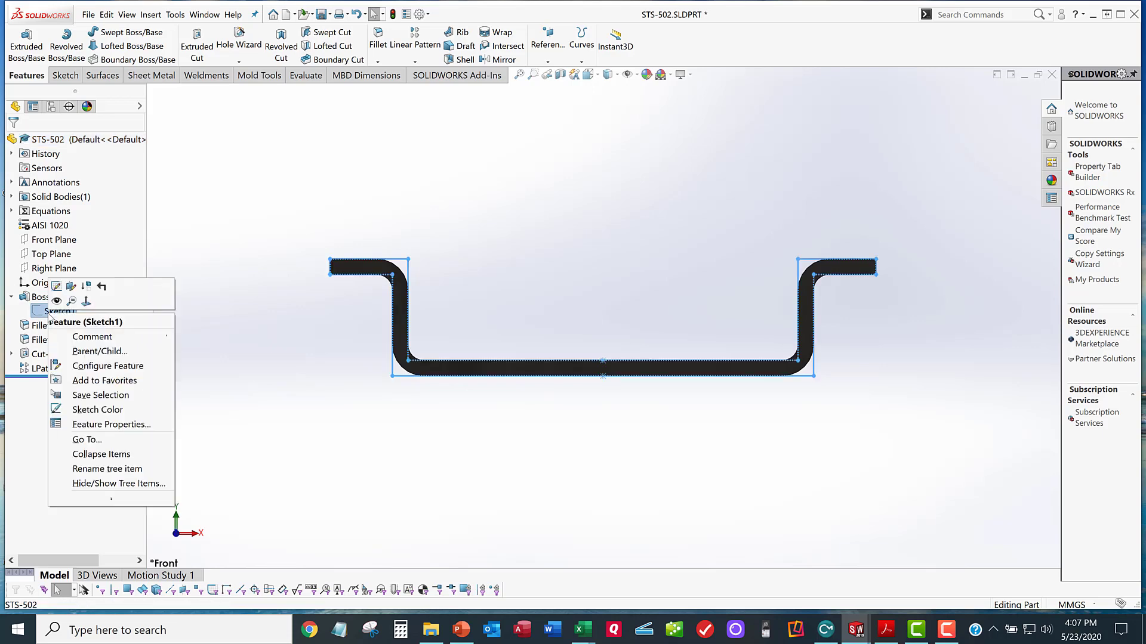
pyautogui.click(57, 287)
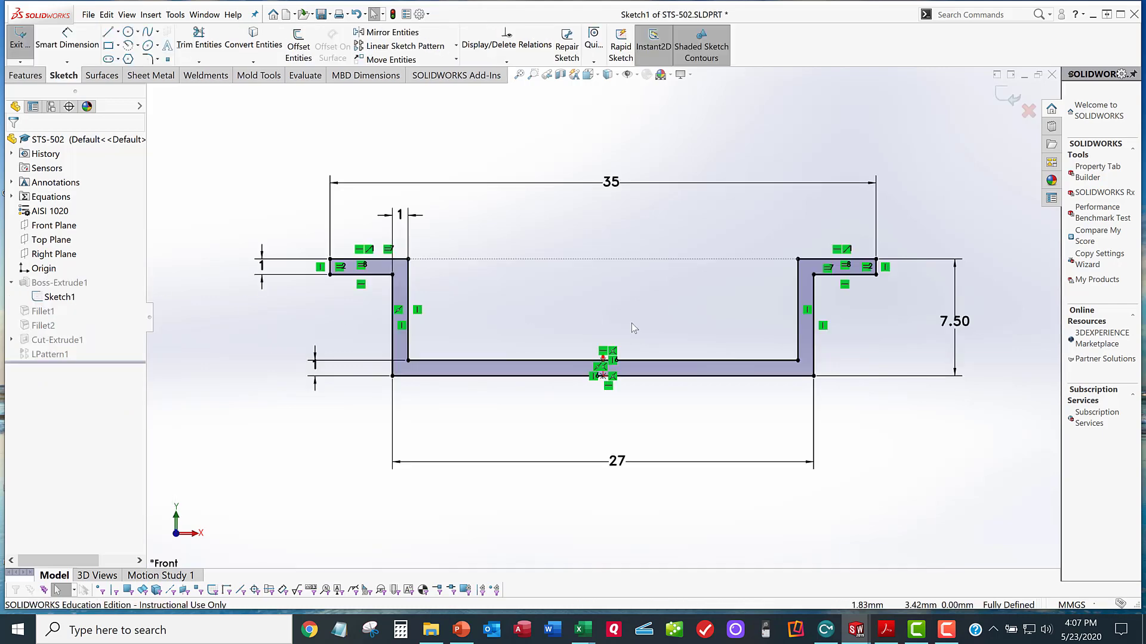
# Link the thickness dimension of the profile's bottom web to the global variable t
pyautogui.scroll(1, 631, 324)
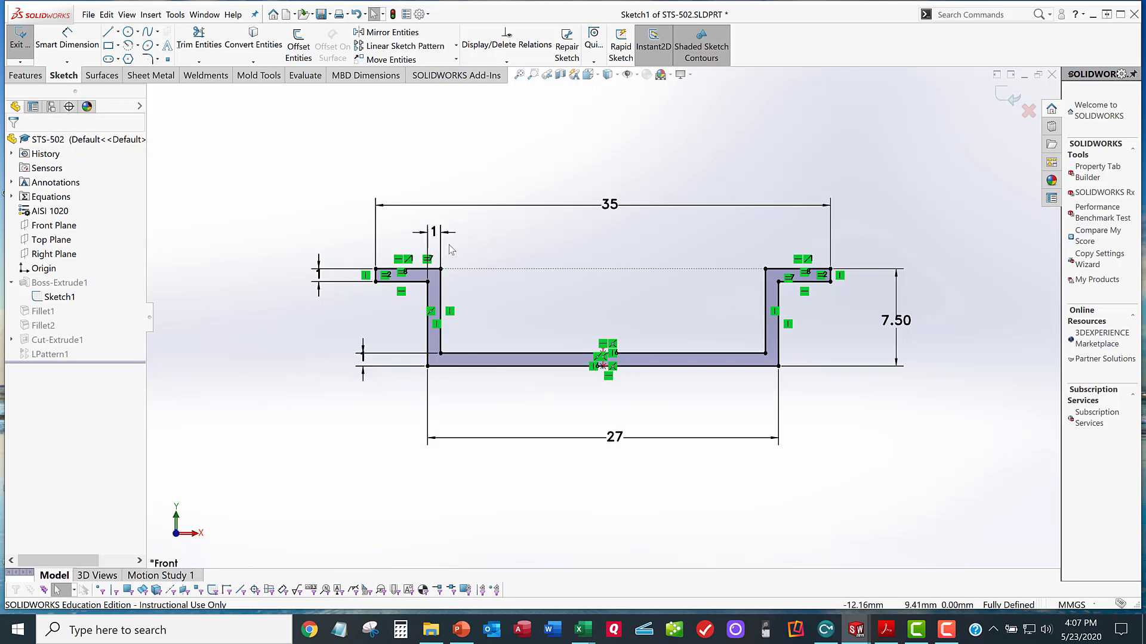
pyautogui.doubleClick(364, 362)
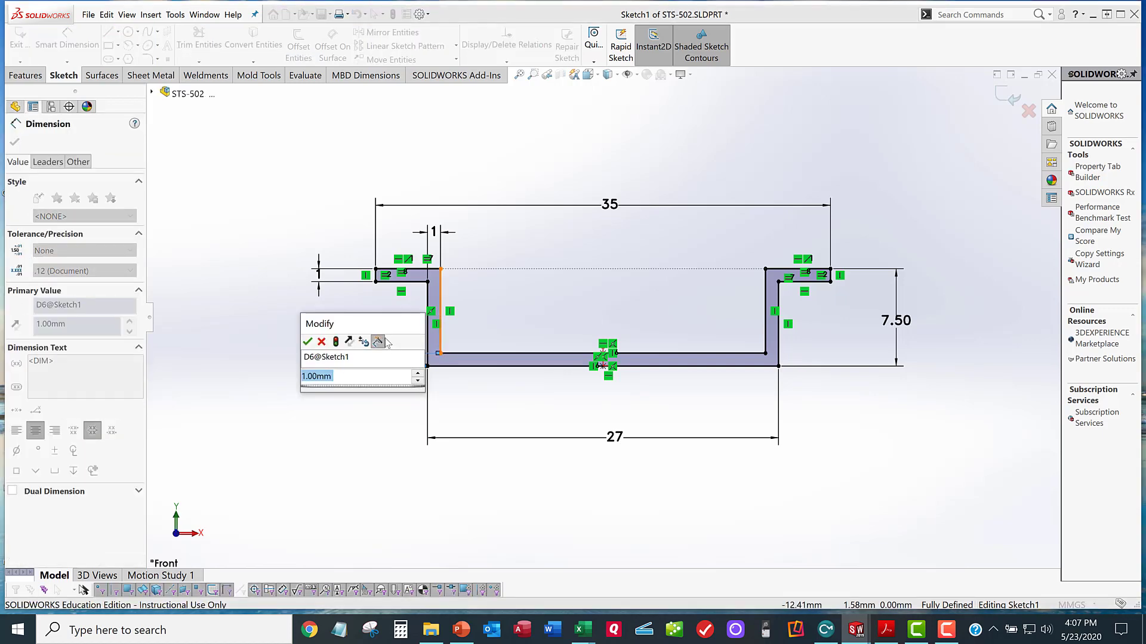
pyautogui.write('=')
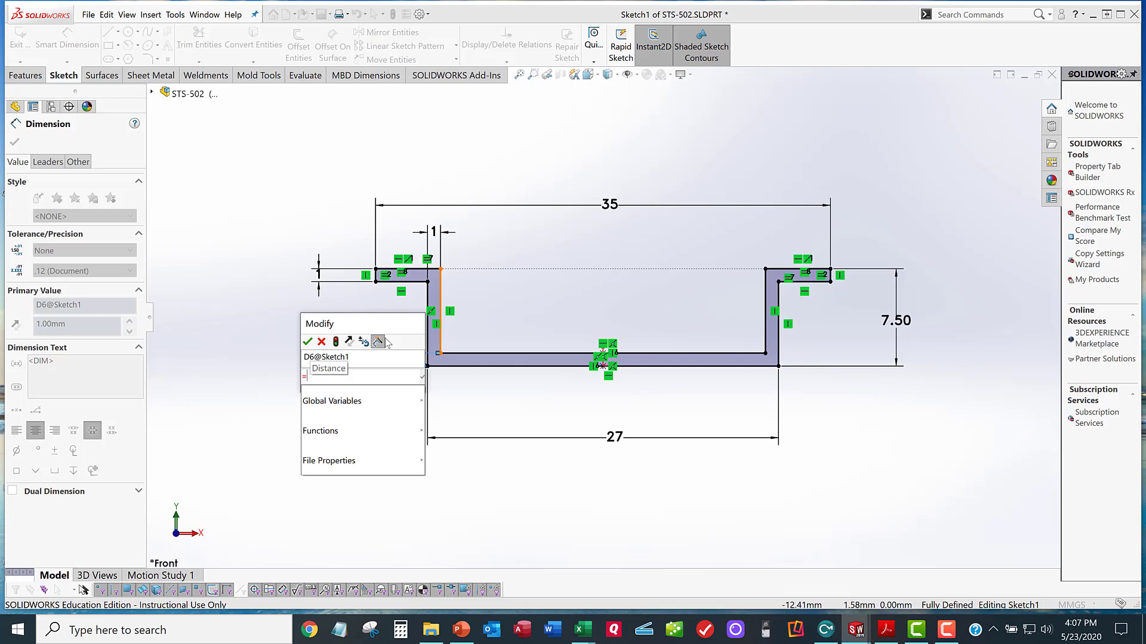
pyautogui.press('Down')
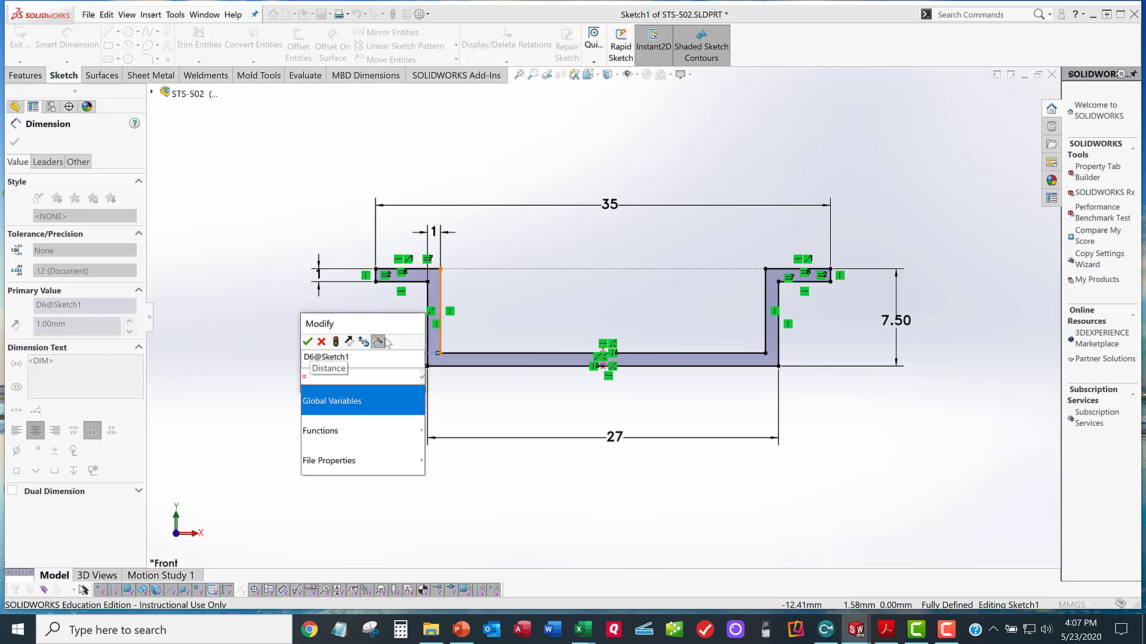
pyautogui.press('Right')
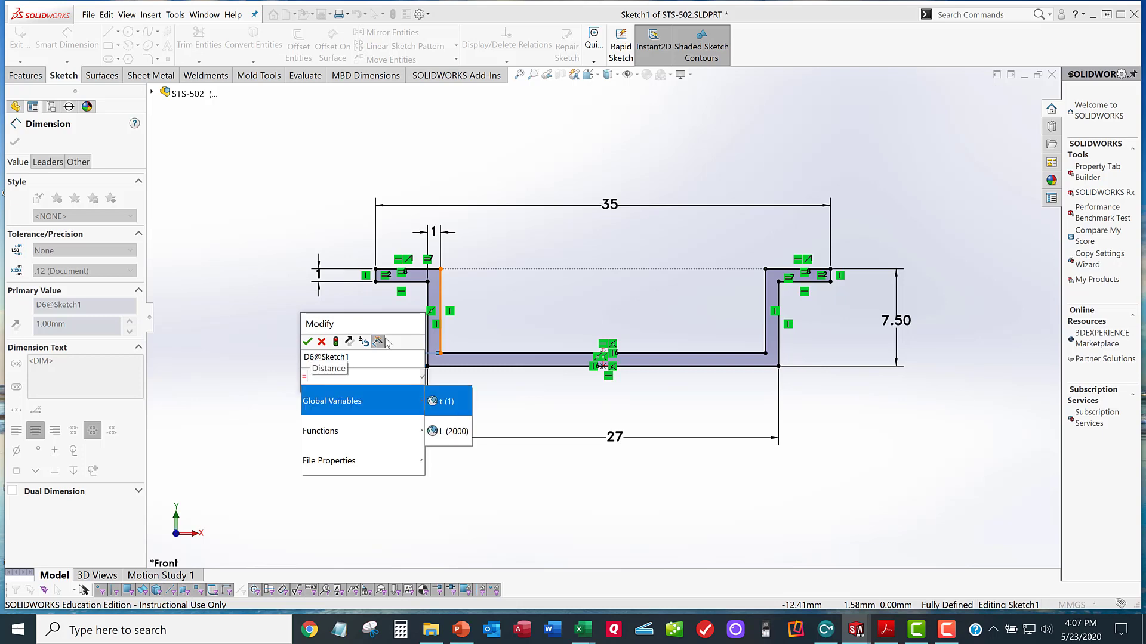
pyautogui.press('Return')
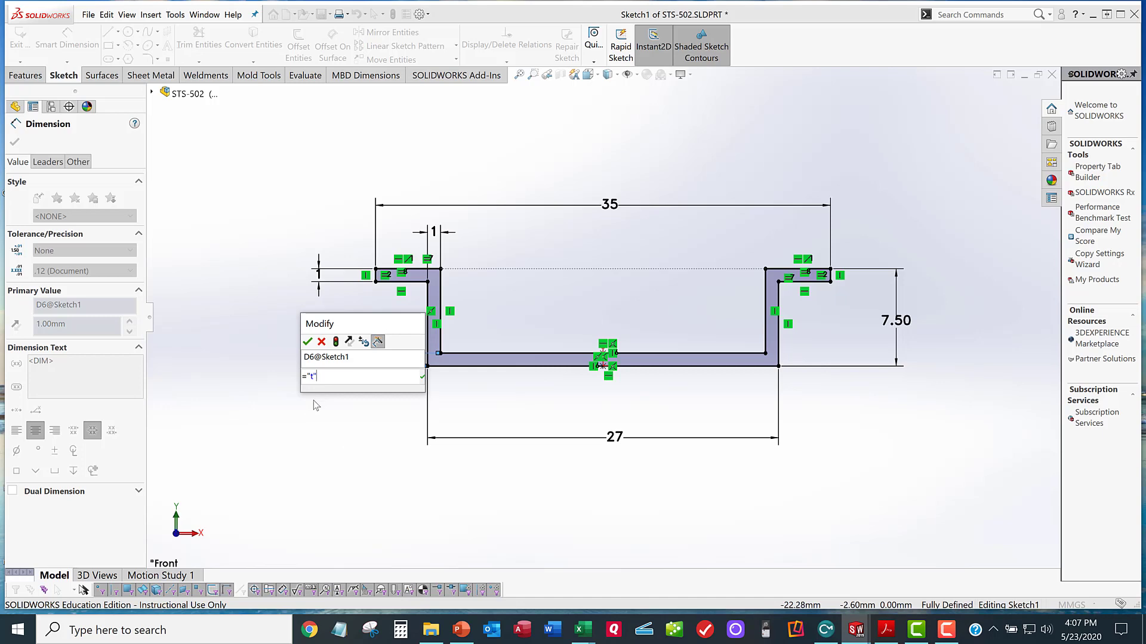
pyautogui.click(308, 342)
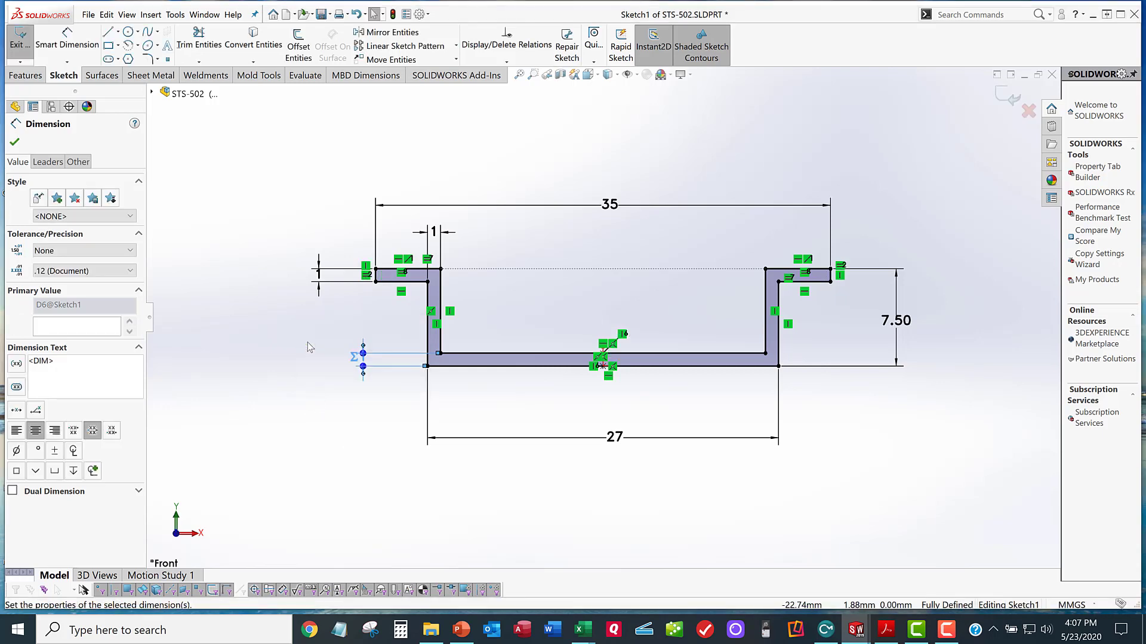
pyautogui.click(331, 403)
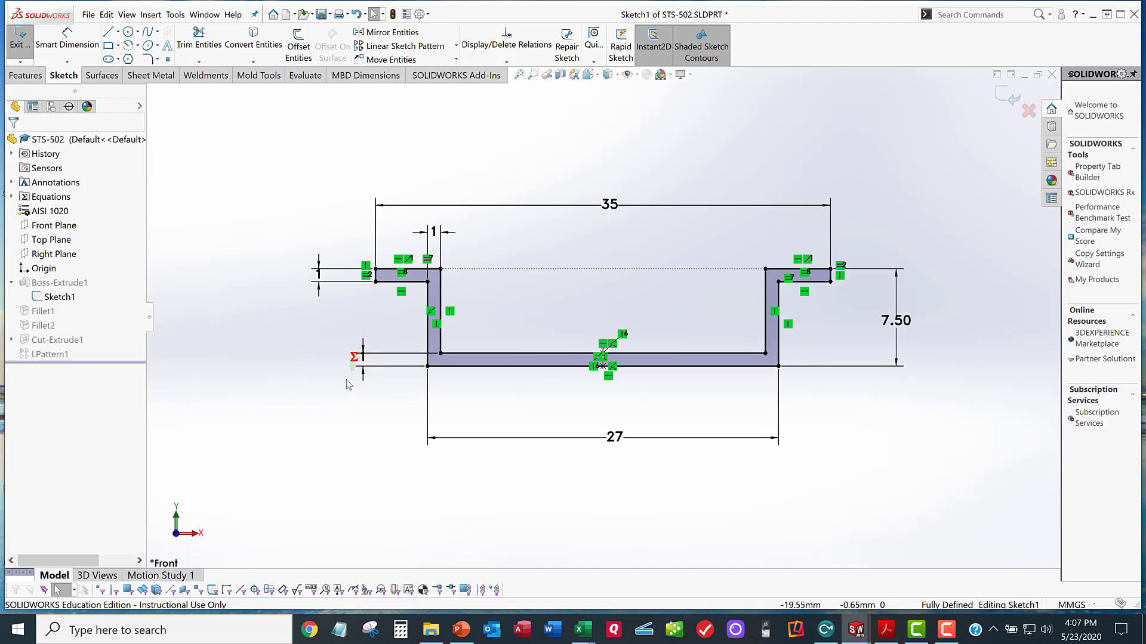
# Move the bottom web's thickness dimension text just below its extension lines, clear of the arrows
pyautogui.moveTo(355, 360); pyautogui.dragTo(343, 409)
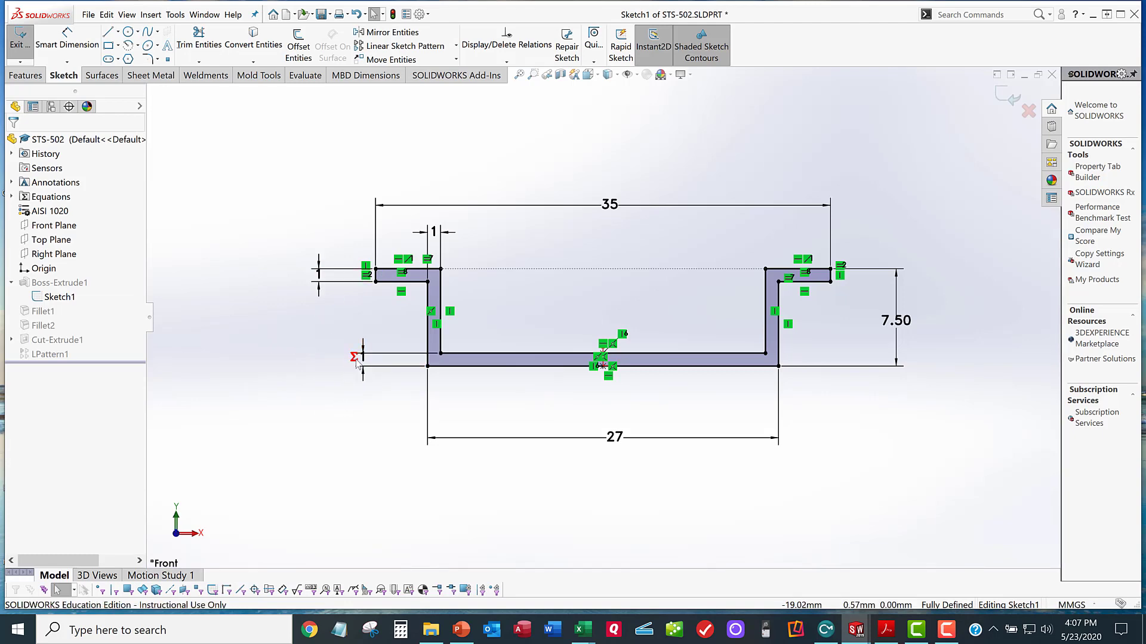
pyautogui.moveTo(363, 364); pyautogui.dragTo(364, 395)
pyautogui.click(335, 416)
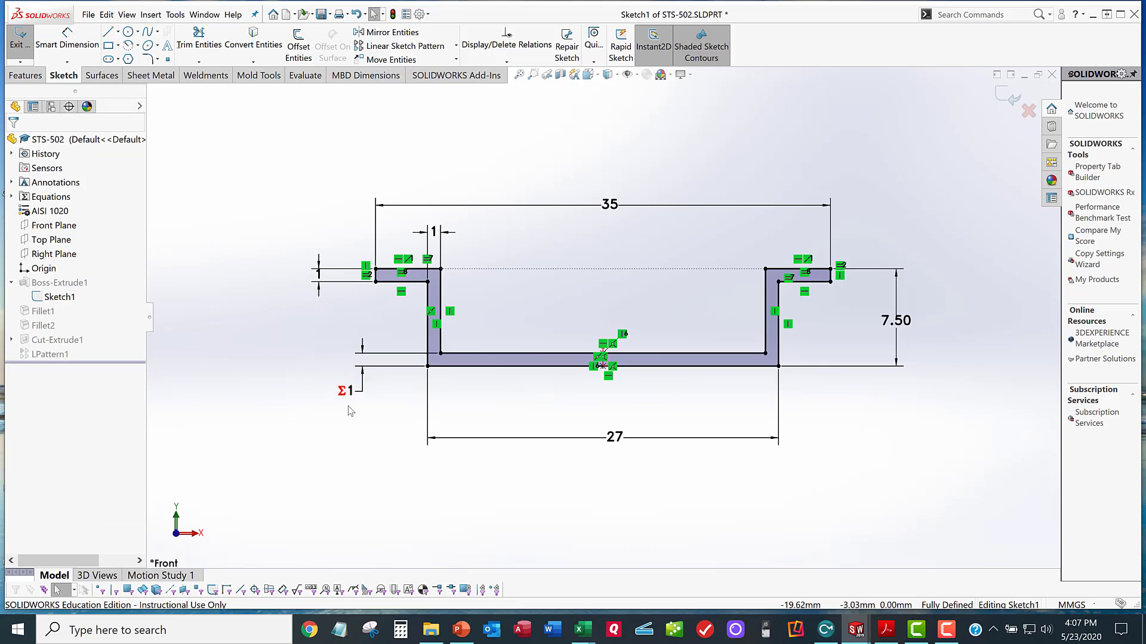
# Link the left flange's thickness dimension to the global variable t
pyautogui.doubleClick(320, 279)
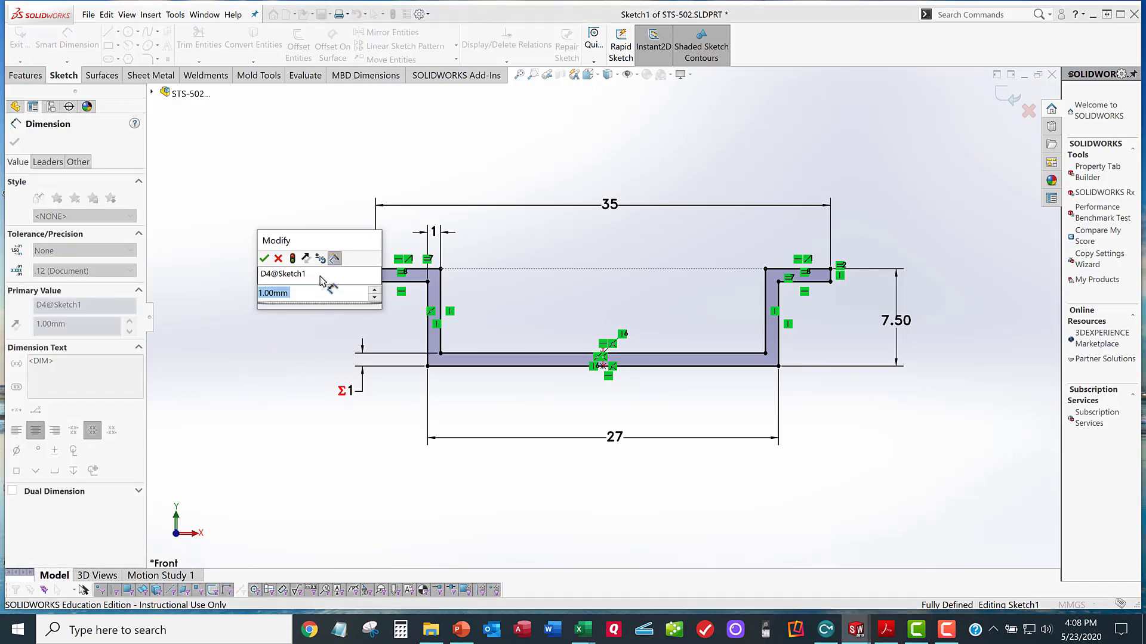
pyautogui.write('=')
pyautogui.press('Right')
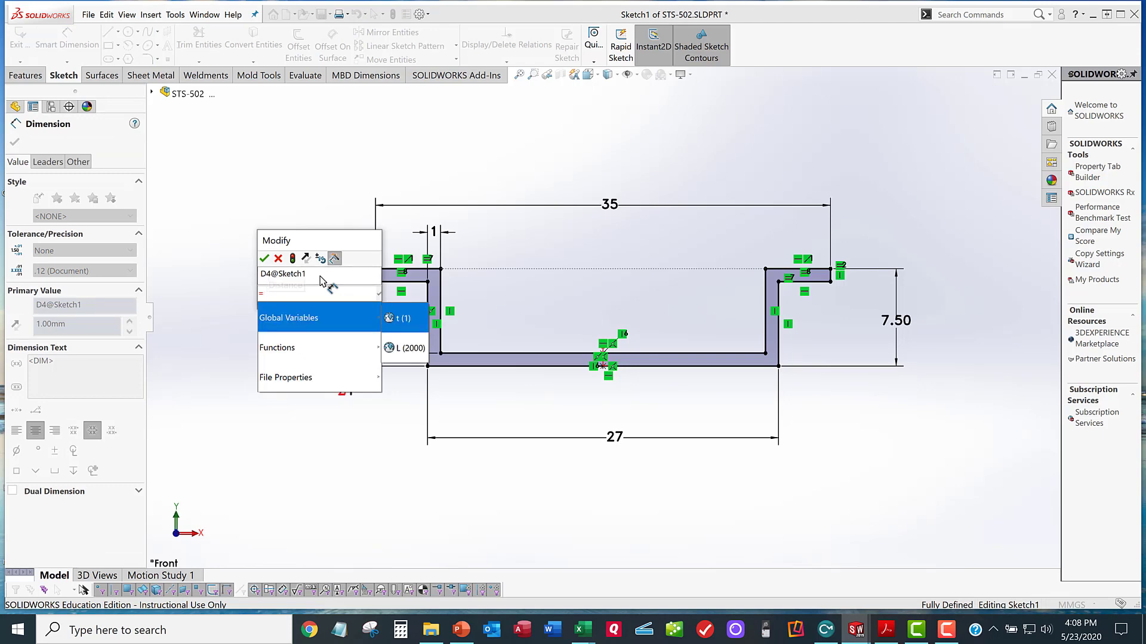
pyautogui.press('Return')
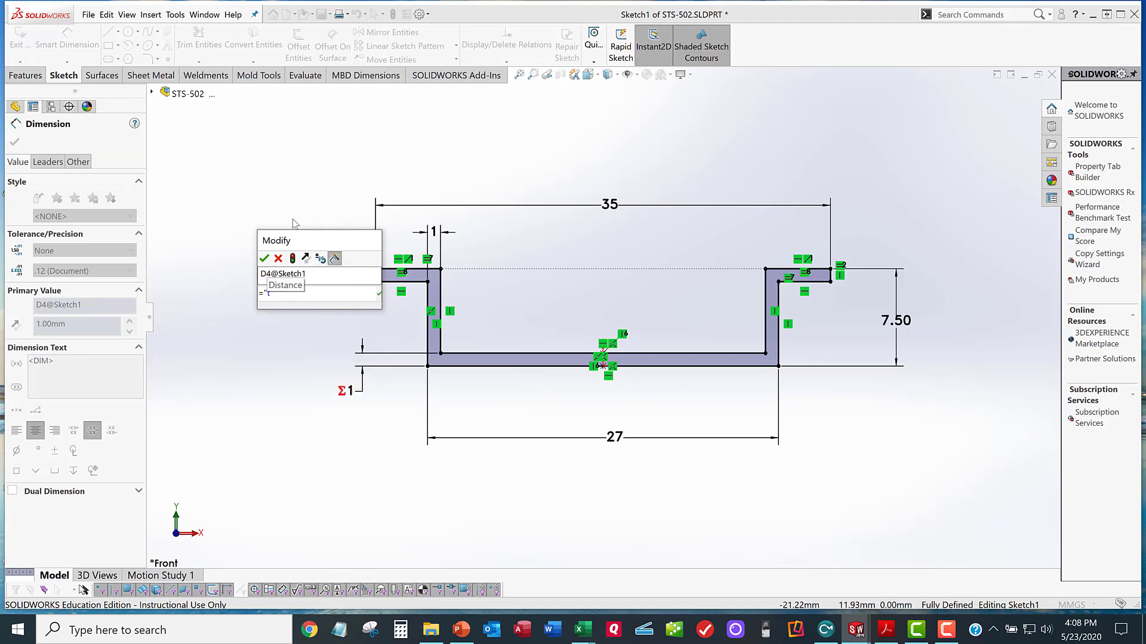
pyautogui.click(264, 258)
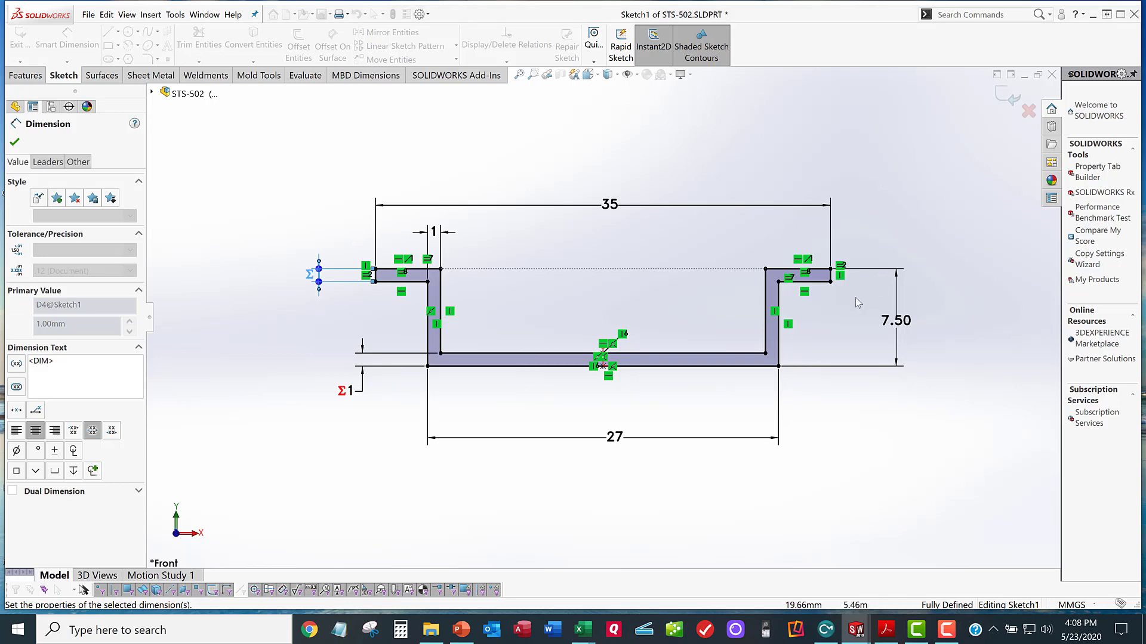
# Link the left vertical wall's thickness dimension to the global variable t and exit the sketch
pyautogui.click(436, 234)
pyautogui.doubleClick(436, 234)
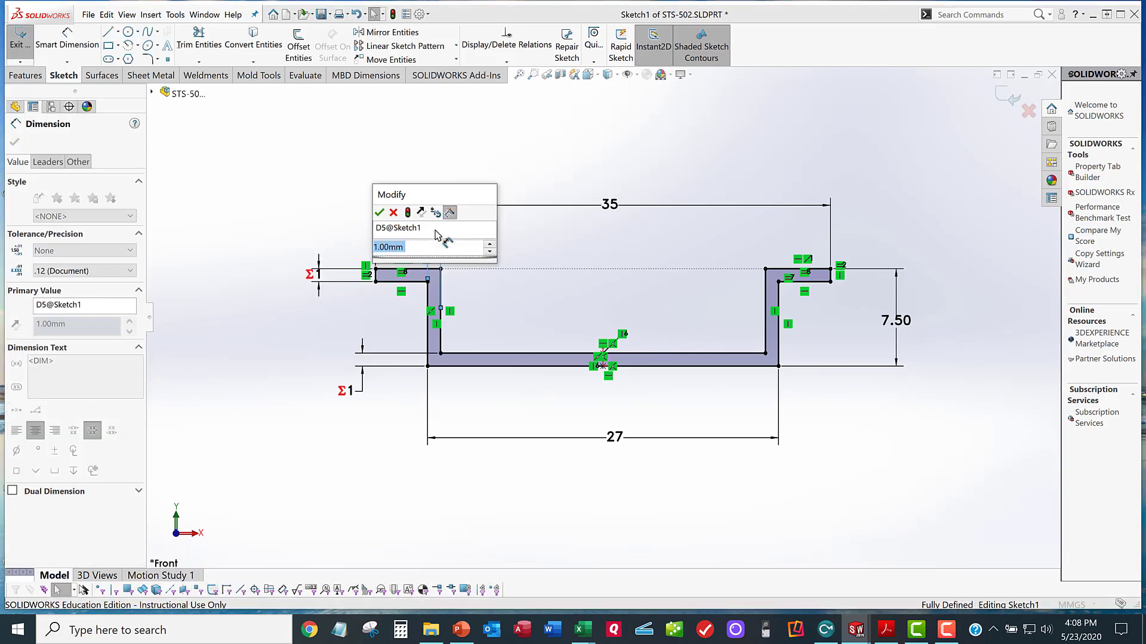
pyautogui.write('="t')
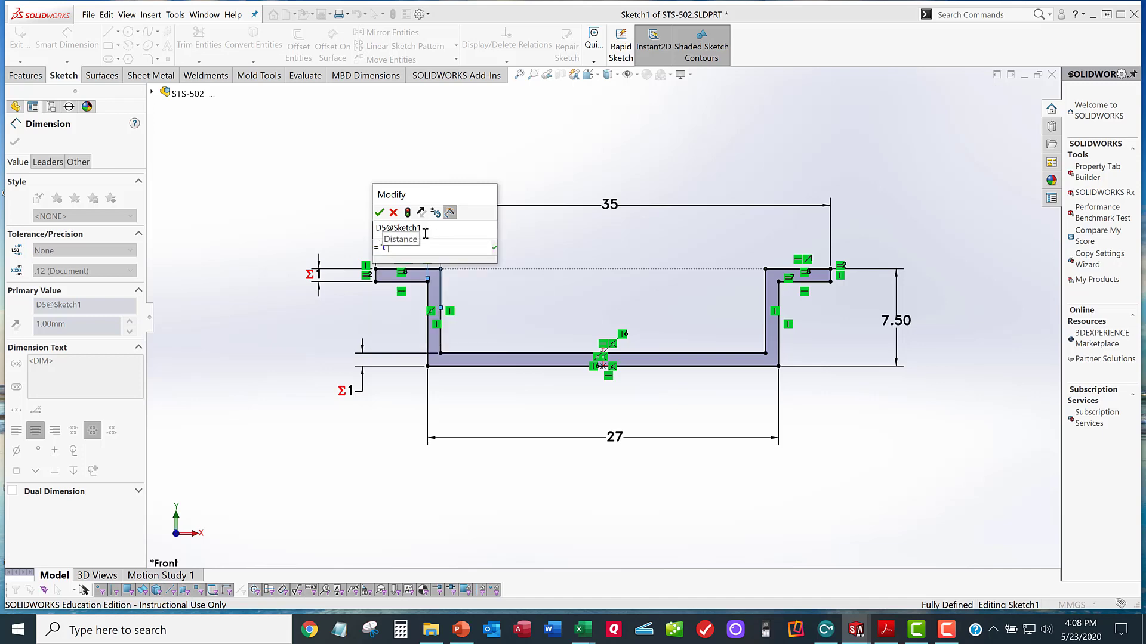
pyautogui.click(379, 213)
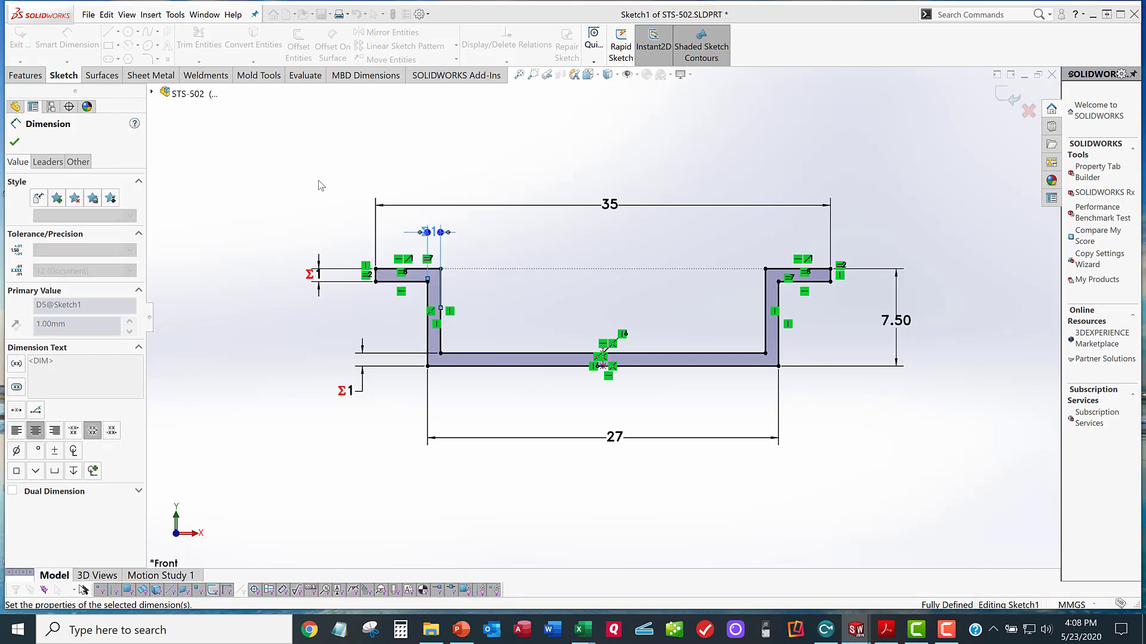
pyautogui.press('Escape')
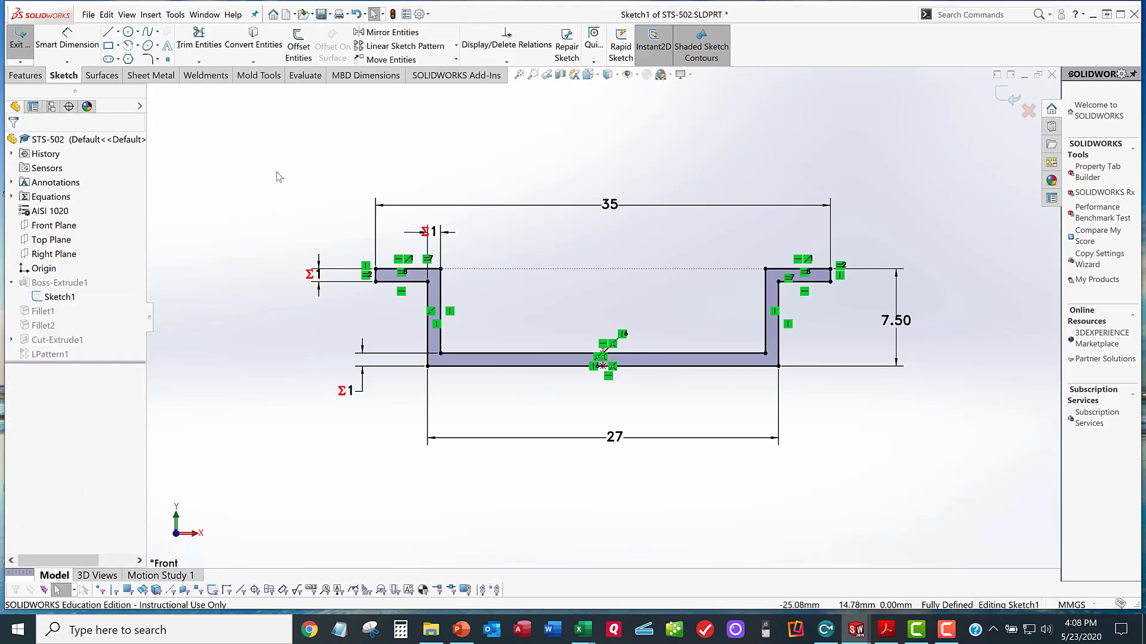
pyautogui.click(18, 37)
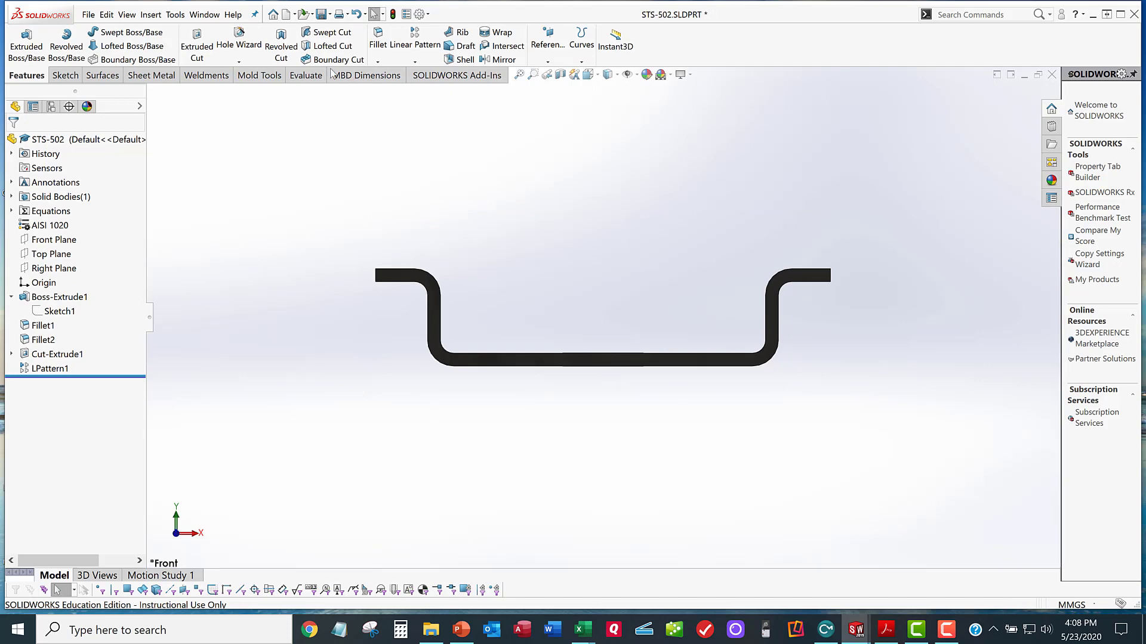
# Set the global variable t to 2 in the equations table and apply the change to the model
pyautogui.click(176, 15)
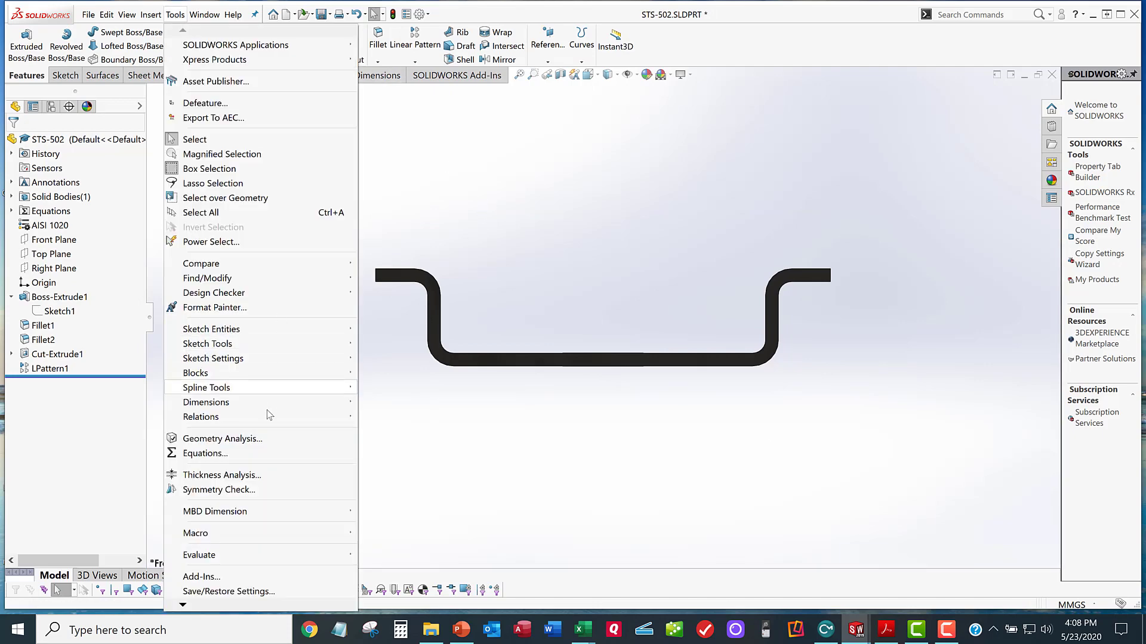
pyautogui.click(214, 454)
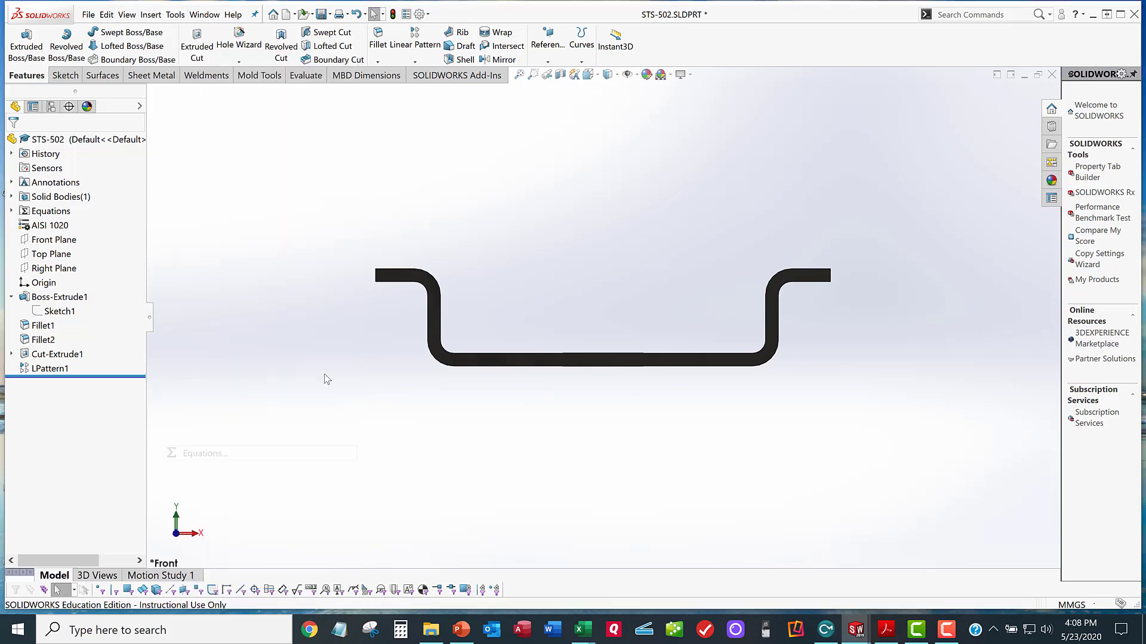
pyautogui.click(527, 204)
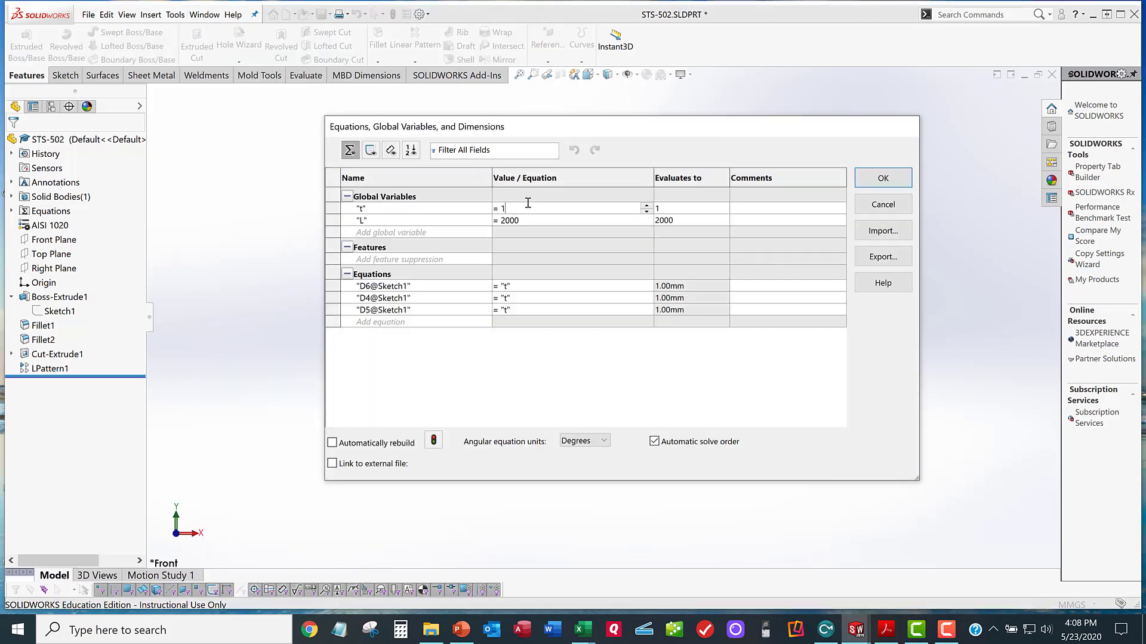
pyautogui.press('BackSpace')
pyautogui.write('2')
pyautogui.press('Return')
pyautogui.press('Return')
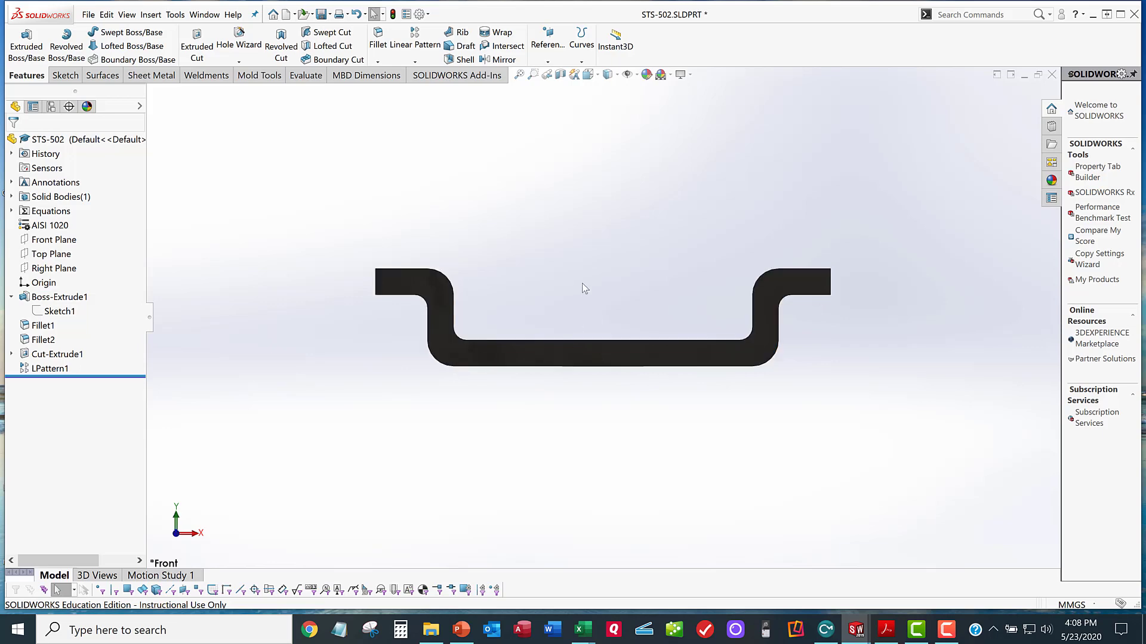
pyautogui.scroll(-3, 578, 311)
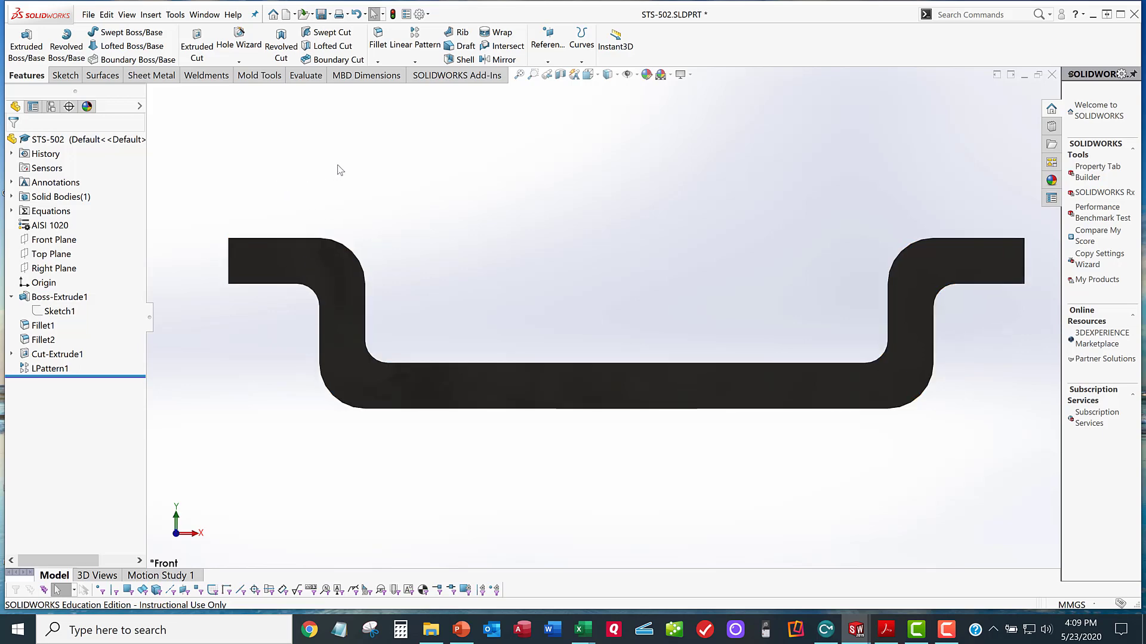
# Link the radius of Fillet2, the profile's outer bends, to the equation "t"+1 and accept the feature
pyautogui.press('space')
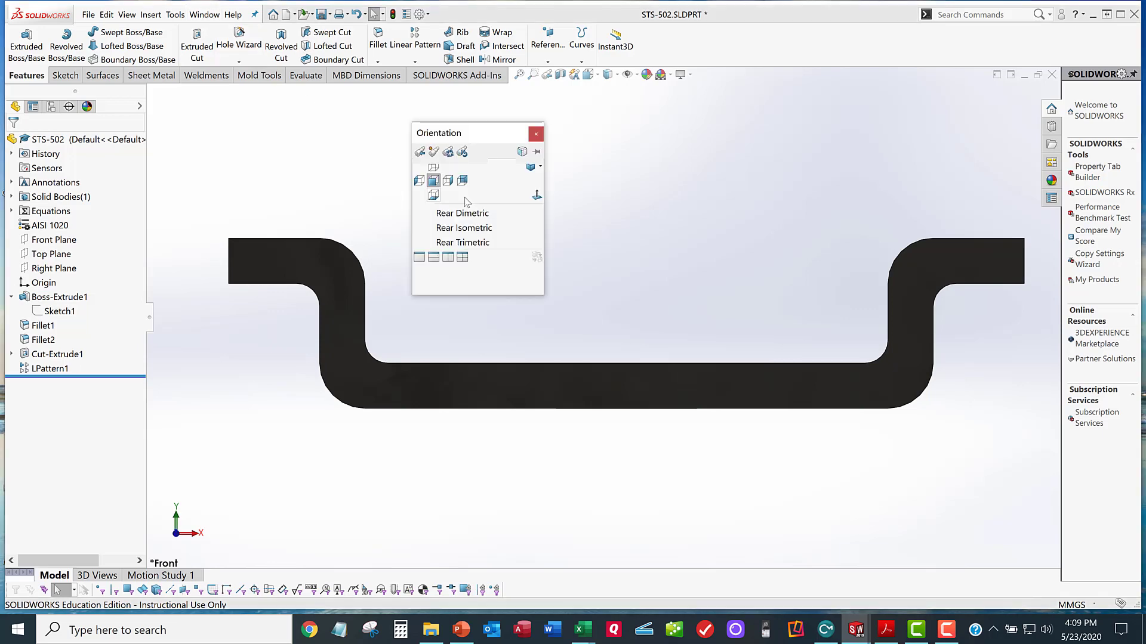
pyautogui.click(530, 167)
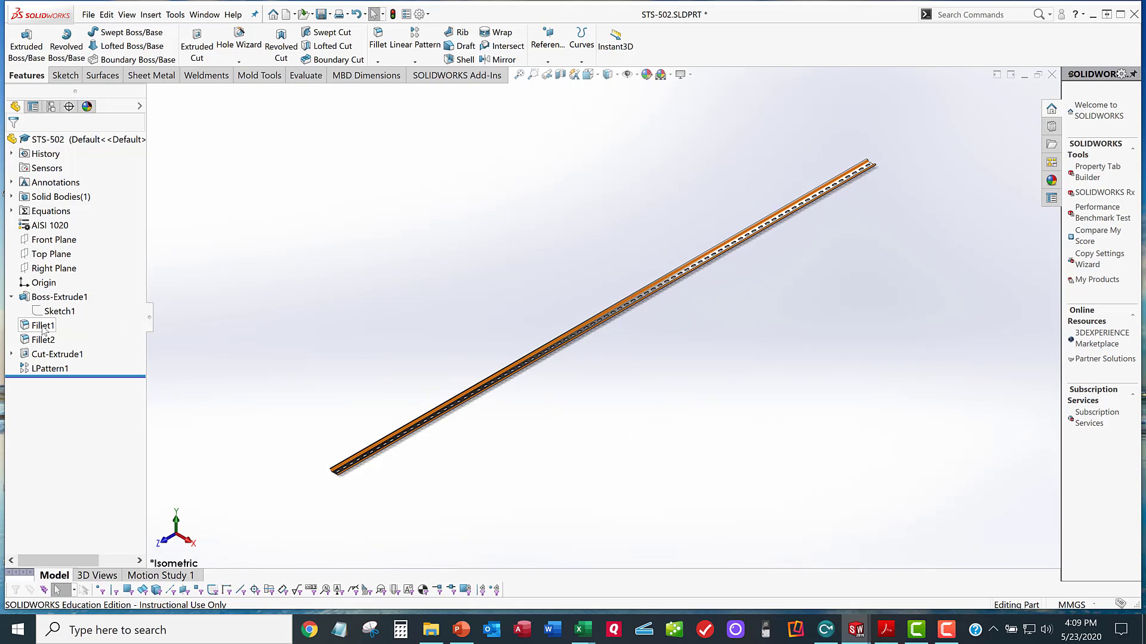
pyautogui.click(43, 326)
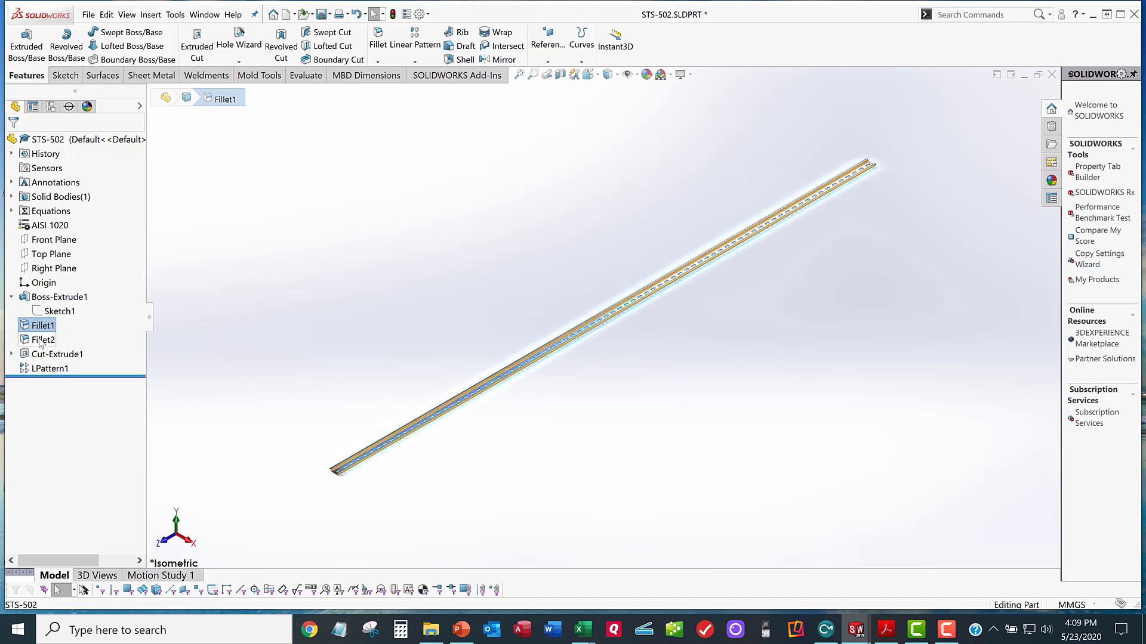
pyautogui.click(41, 340)
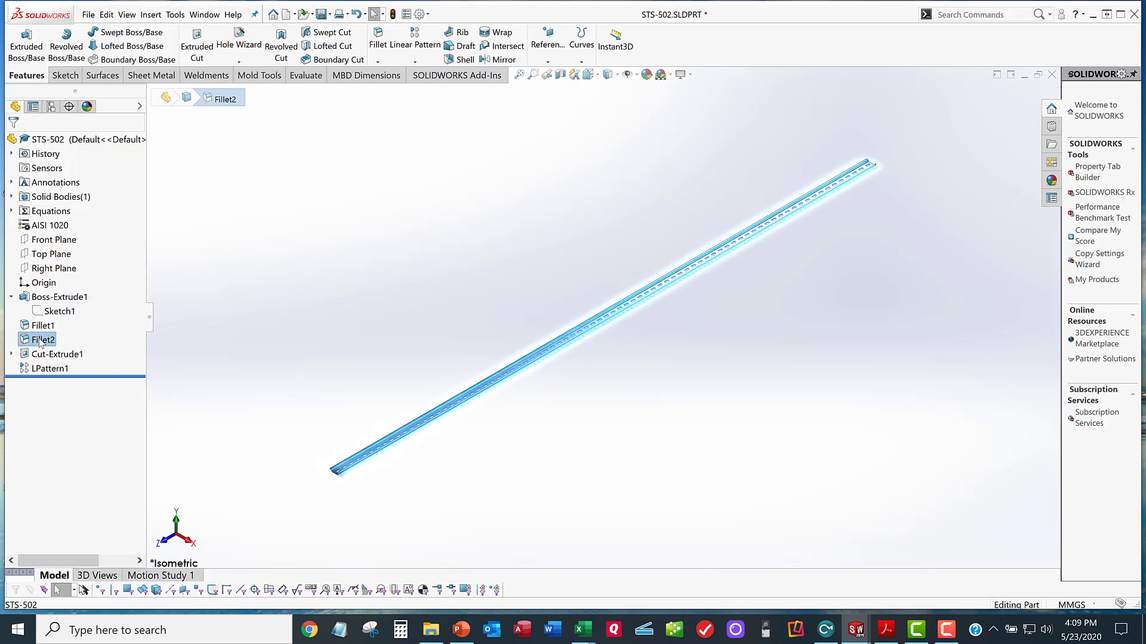
pyautogui.rightClick(41, 341)
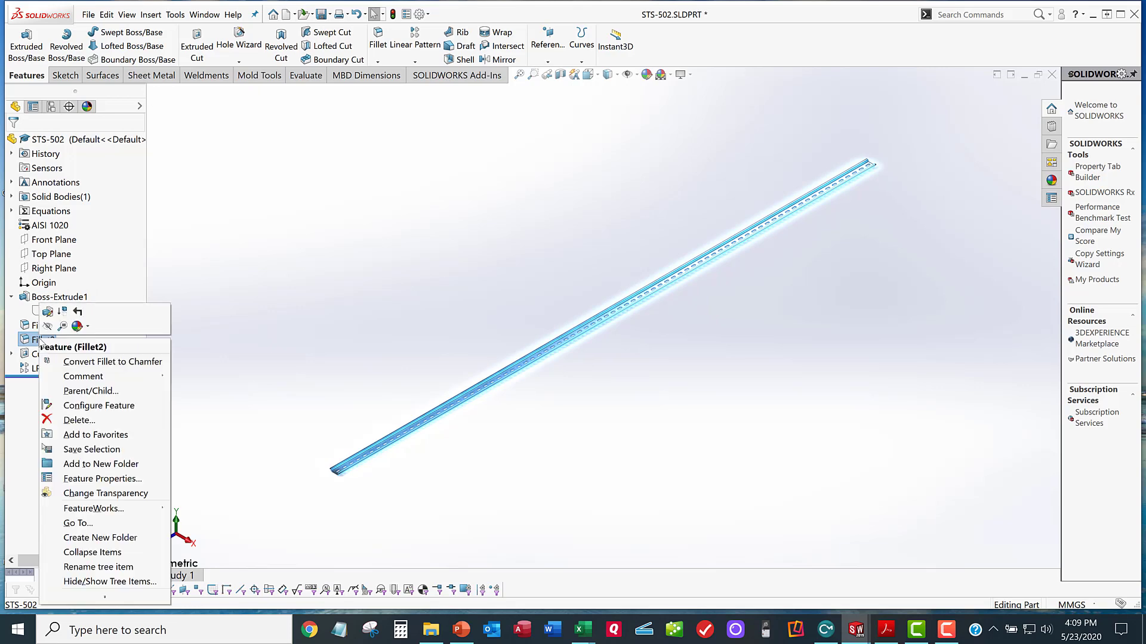
pyautogui.click(46, 312)
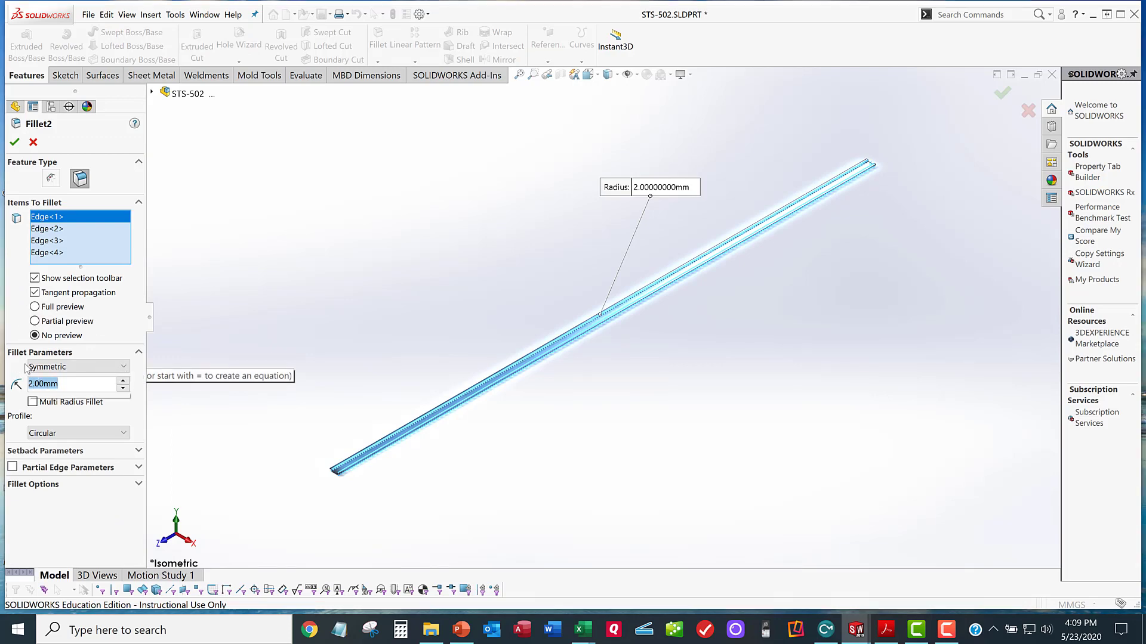
pyautogui.write('=')
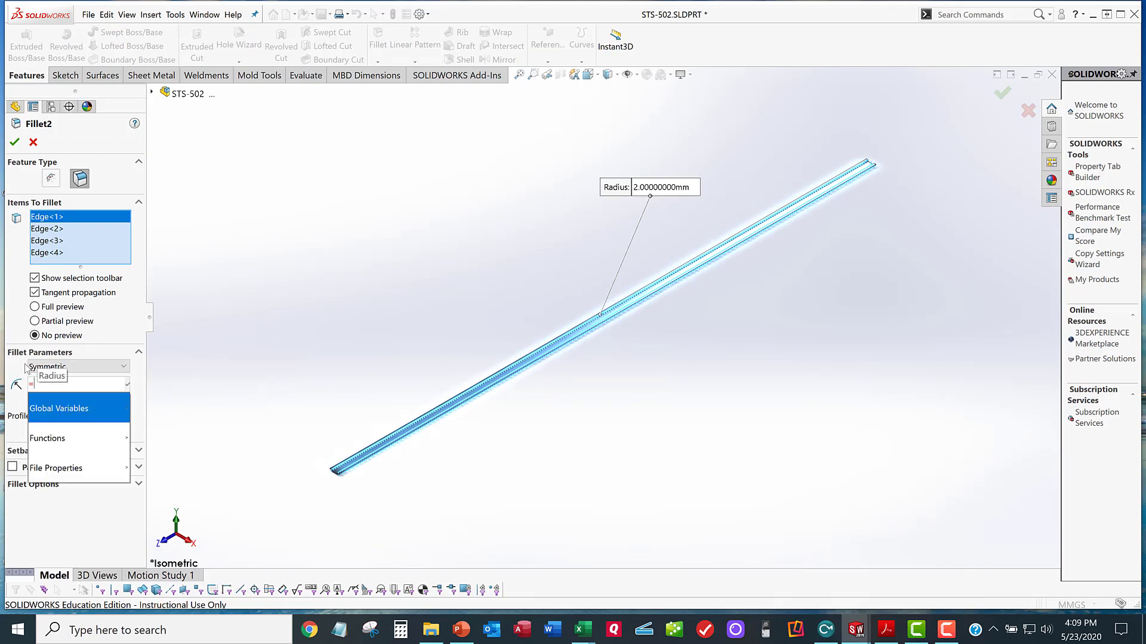
pyautogui.press('Right')
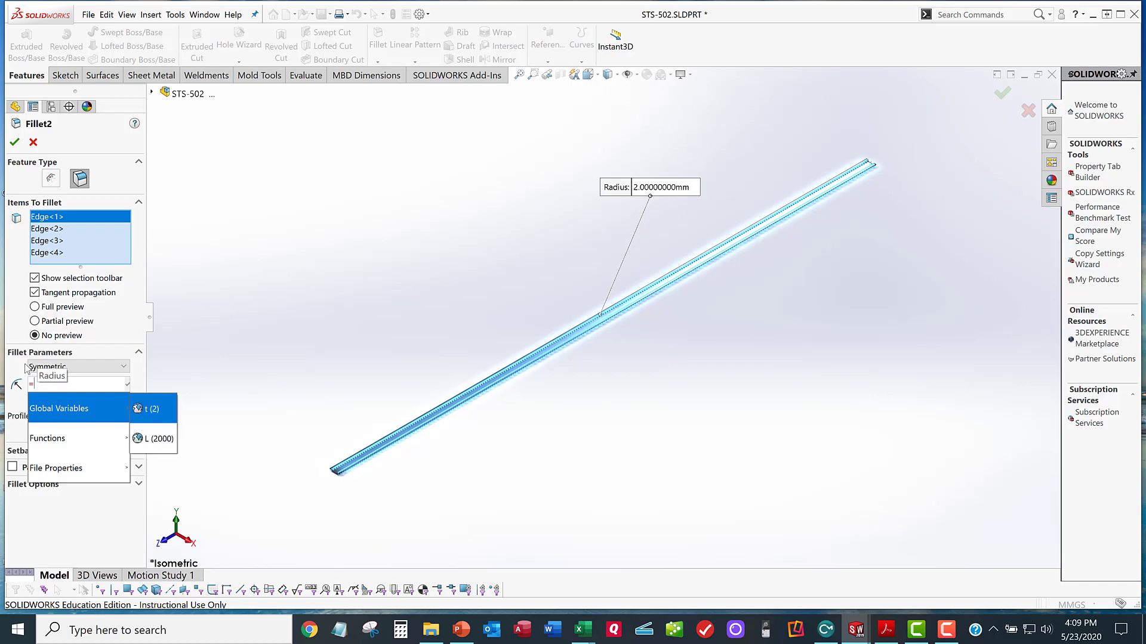
pyautogui.press('Return')
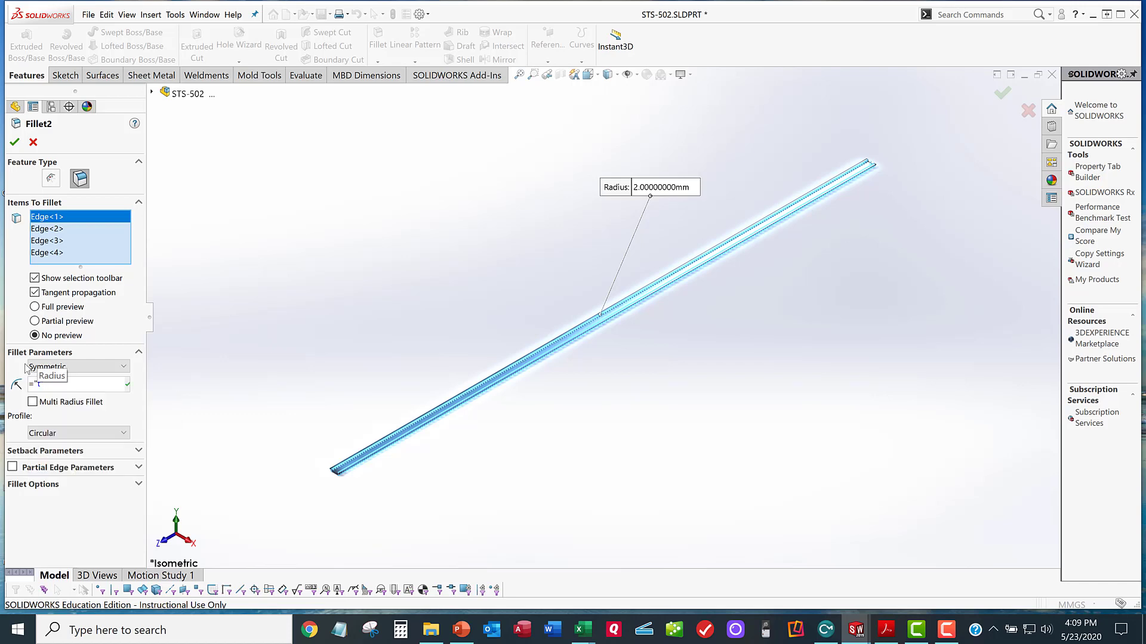
pyautogui.write('+')
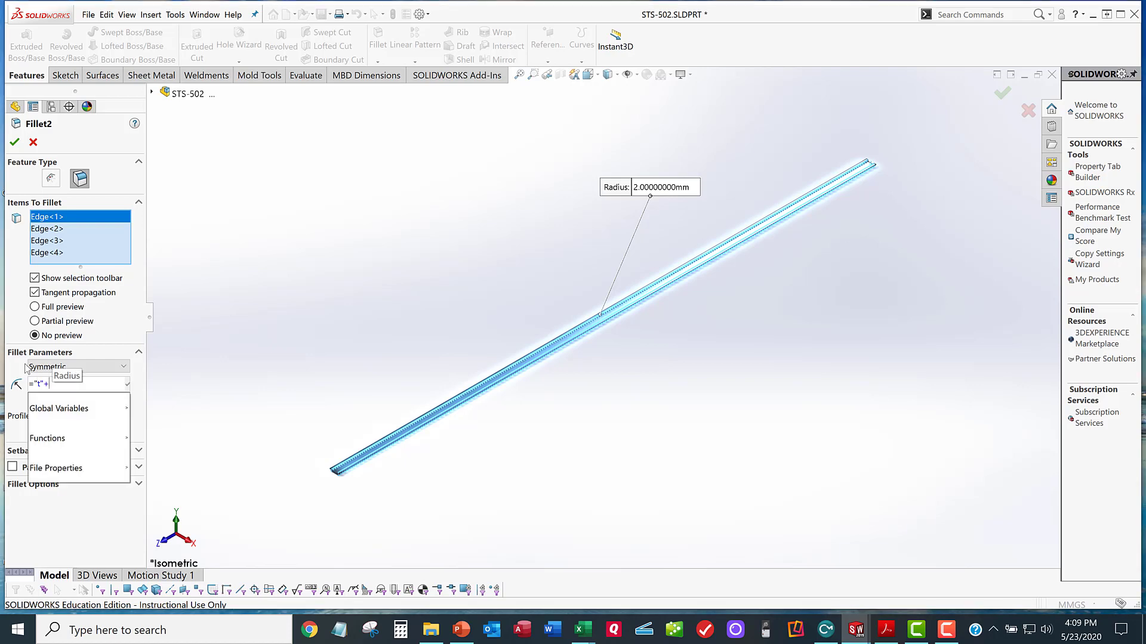
pyautogui.write('1')
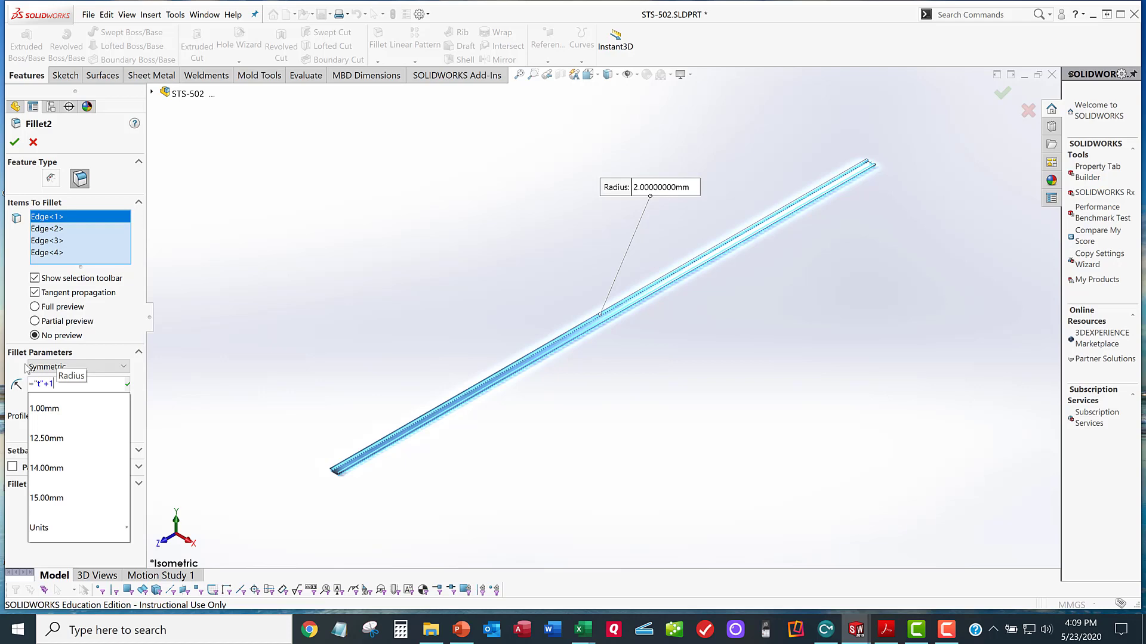
pyautogui.press('Return')
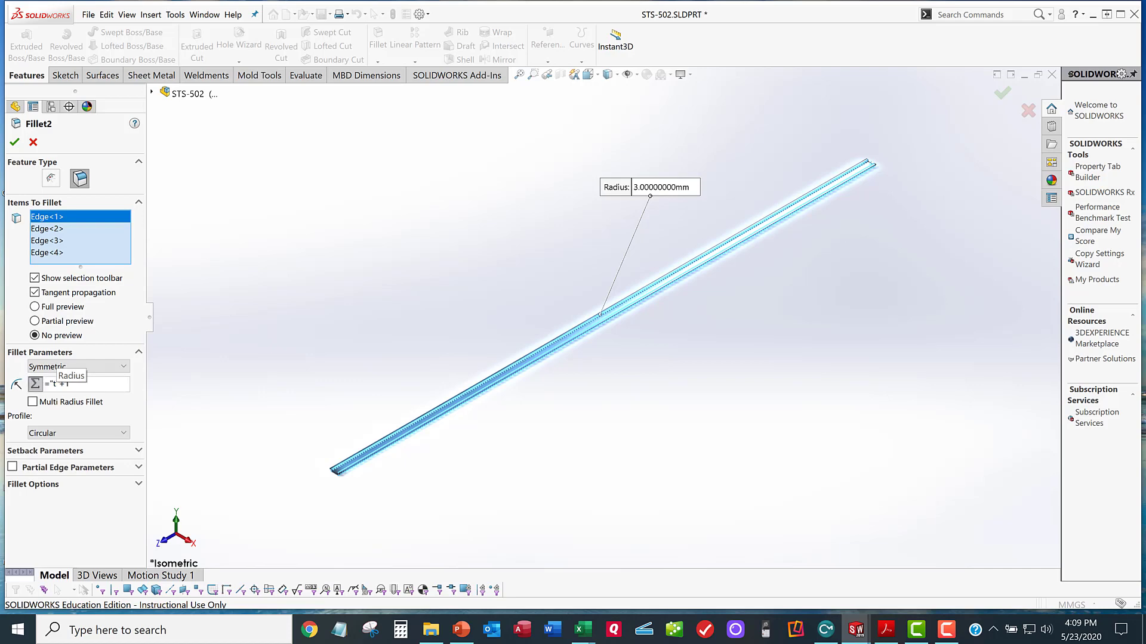
pyautogui.click(15, 142)
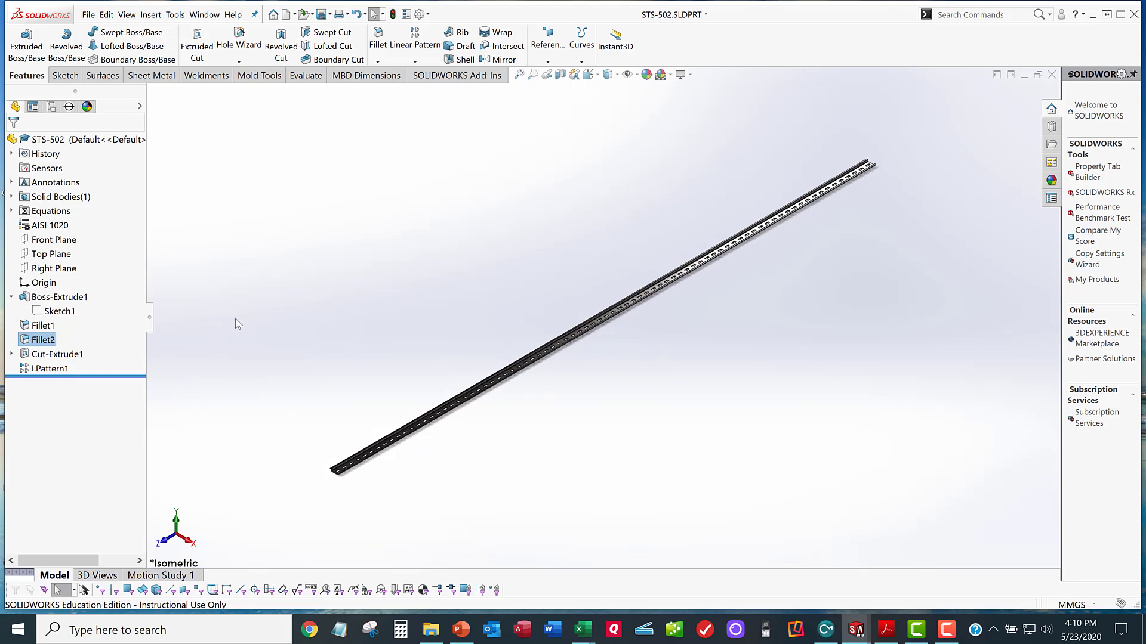
pyautogui.click(292, 280)
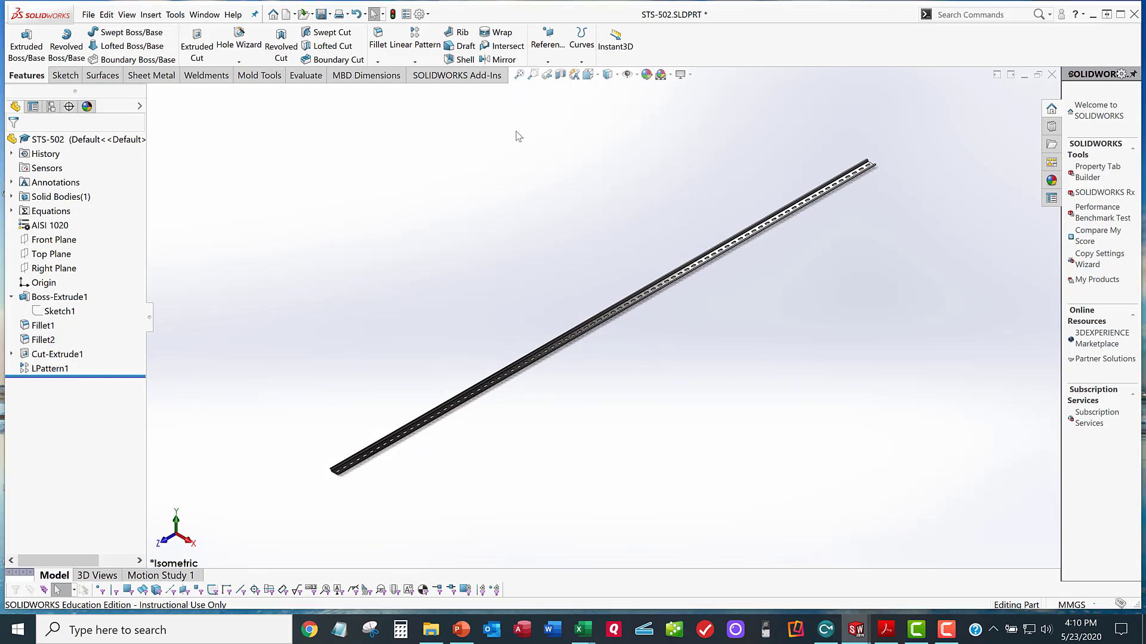
# Examine the rail's front profile and the outer bends belonging to Fillet2 for uniform wall thickness around the corners
pyautogui.press('space')
pyautogui.click(482, 231)
pyautogui.hotkey('ctrl', '1')
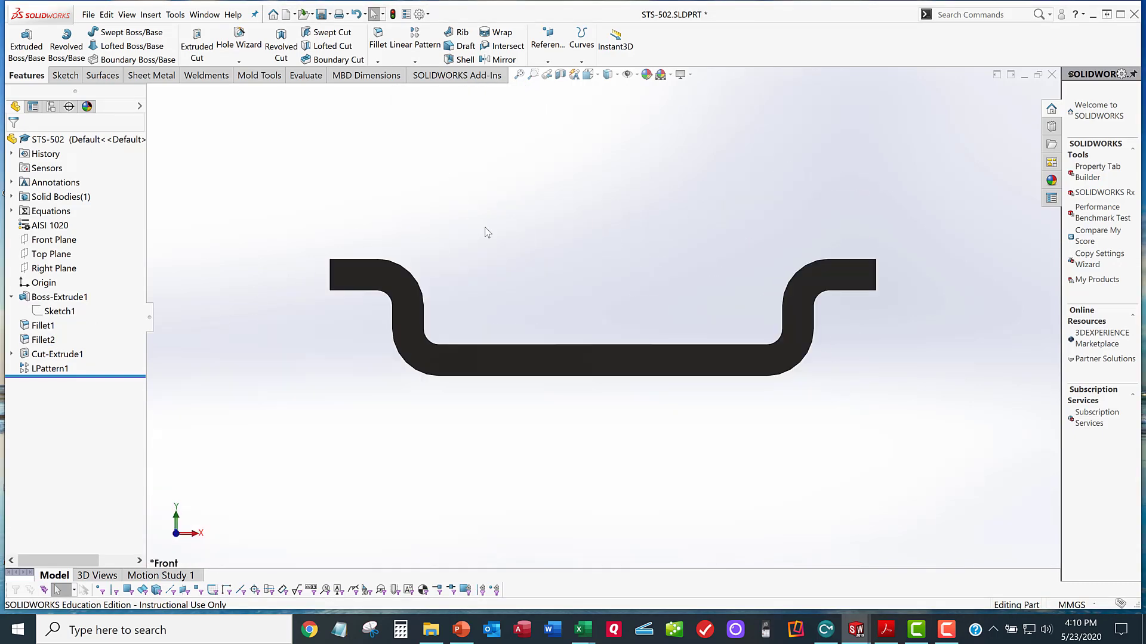
pyautogui.scroll(-2, 468, 294)
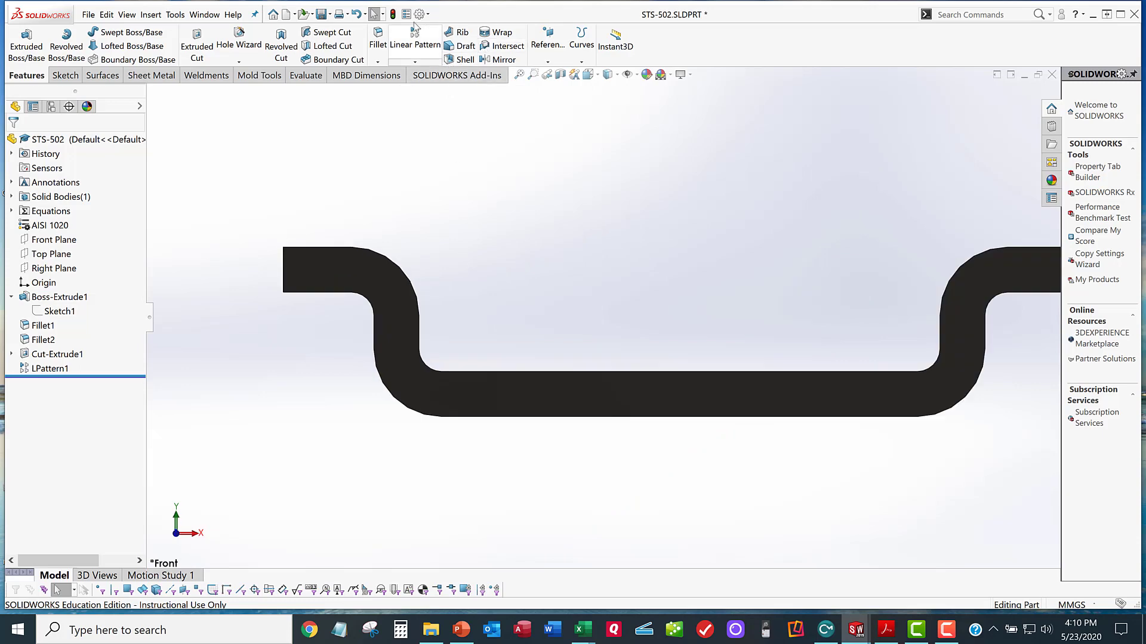
pyautogui.scroll(-1, 417, 298)
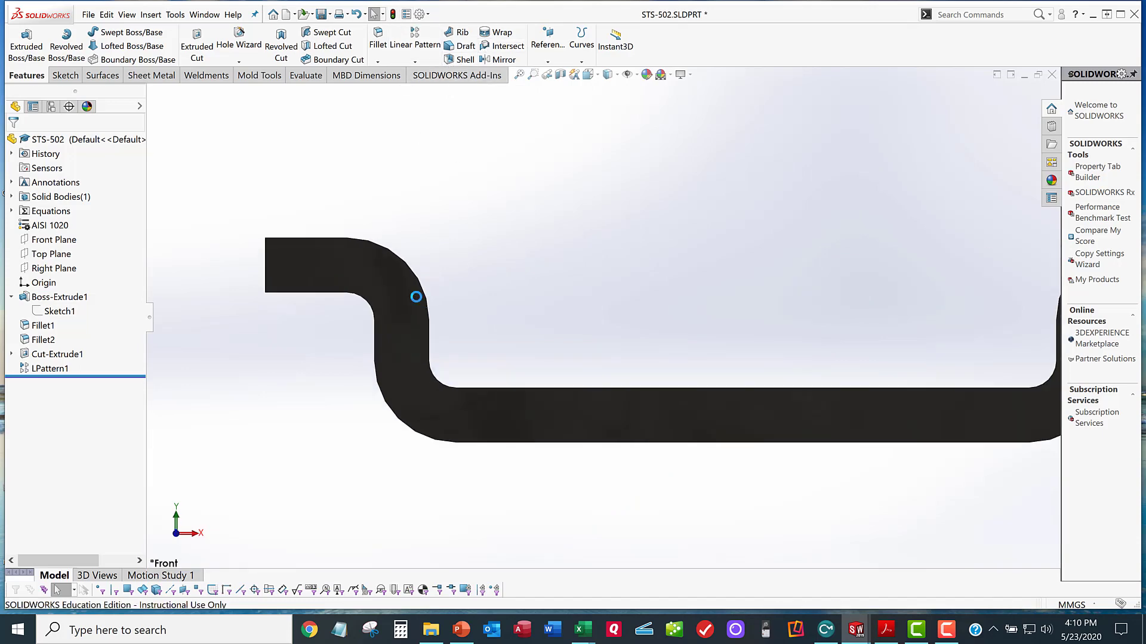
pyautogui.click(46, 340)
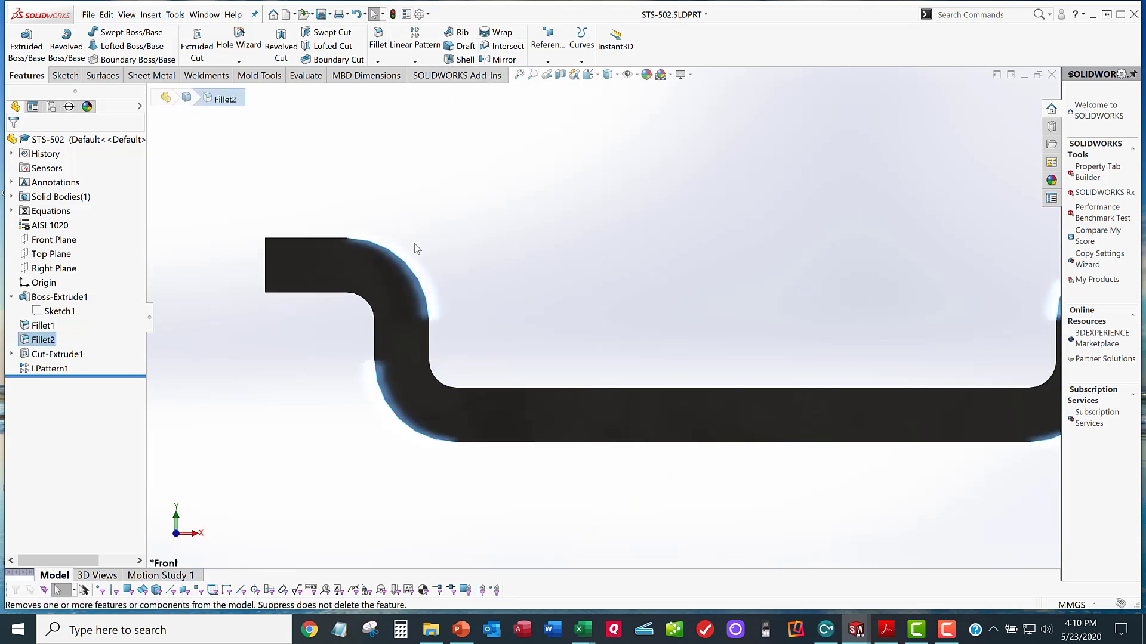
pyautogui.scroll(4, 395, 251)
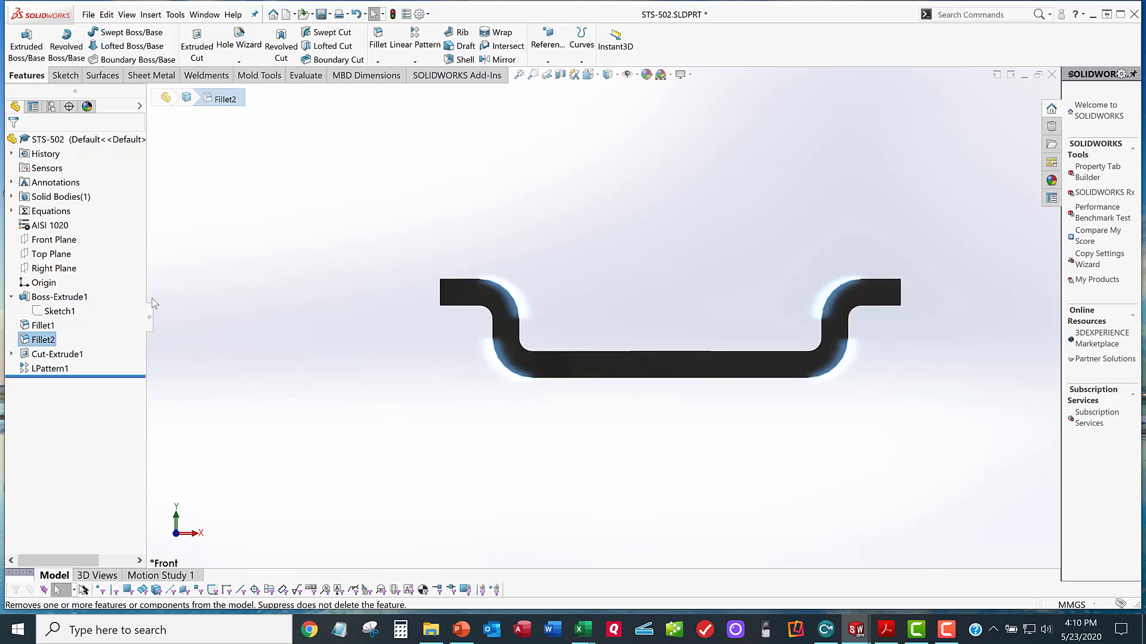
pyautogui.moveTo(611, 295); pyautogui.dragTo(606, 299, button='middle')
pyautogui.scroll(6, 622, 300)
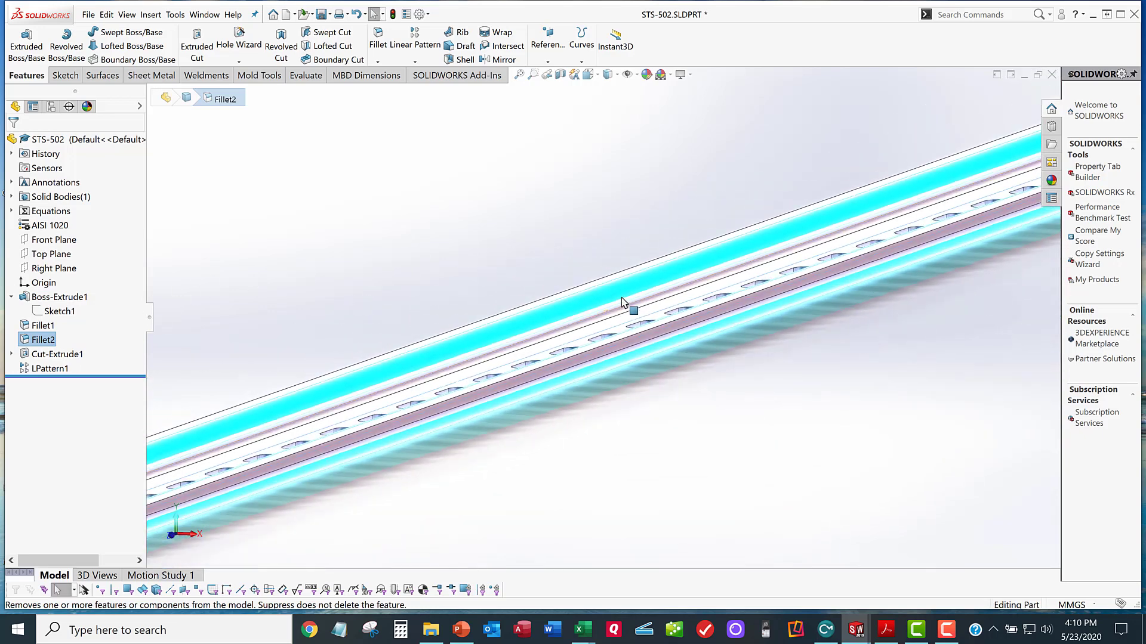
pyautogui.scroll(5, 623, 299)
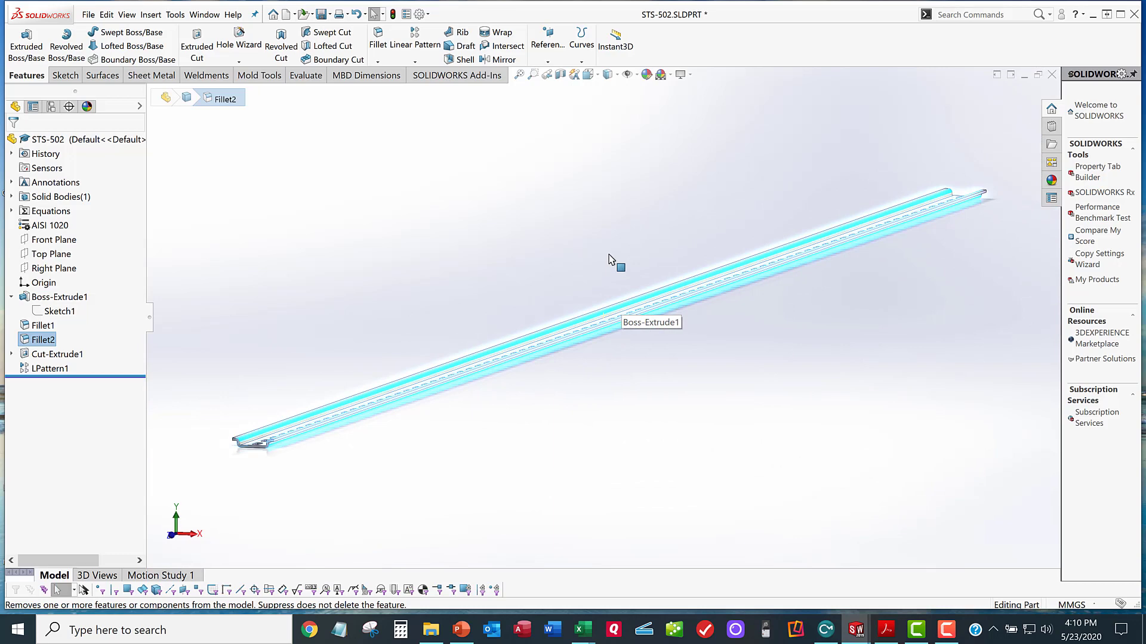
pyautogui.press('space')
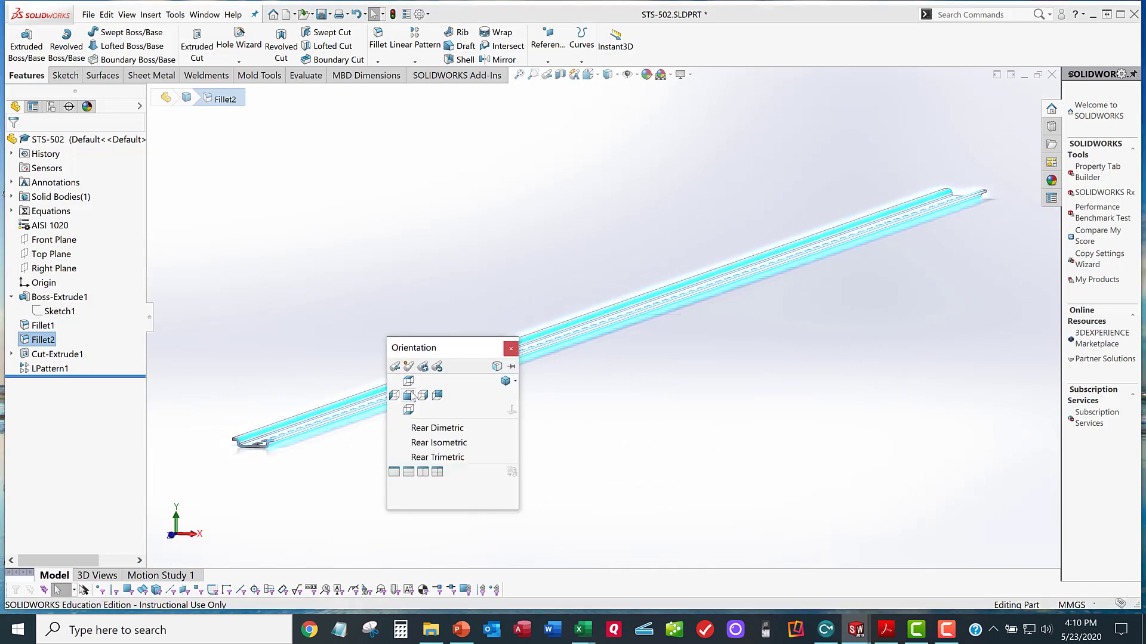
pyautogui.scroll(-3, 411, 395)
pyautogui.hotkey('ctrl', '1')
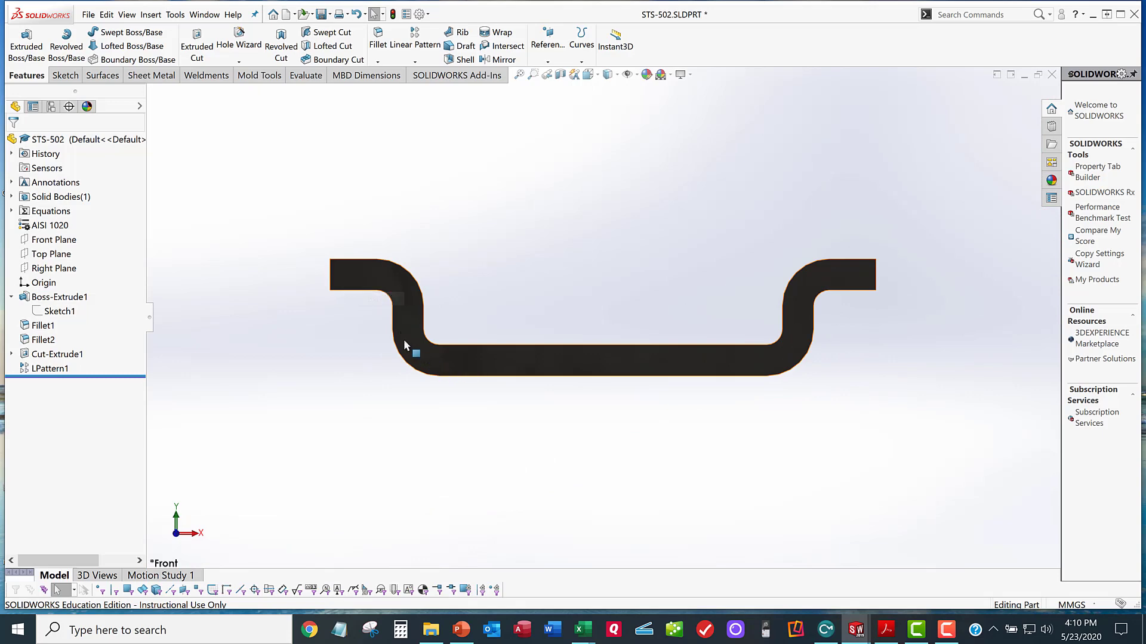
pyautogui.scroll(-2, 453, 299)
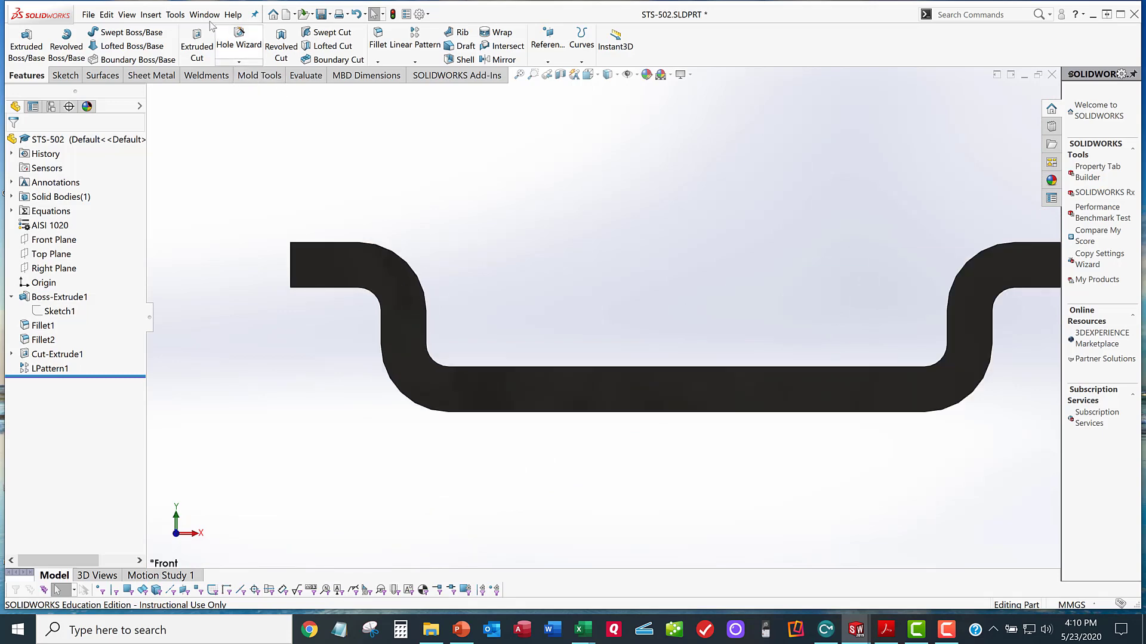
# Set the global variable t to 1 in the equations table, apply it, and check the Fillet2 bends on the front profile
pyautogui.click(176, 17)
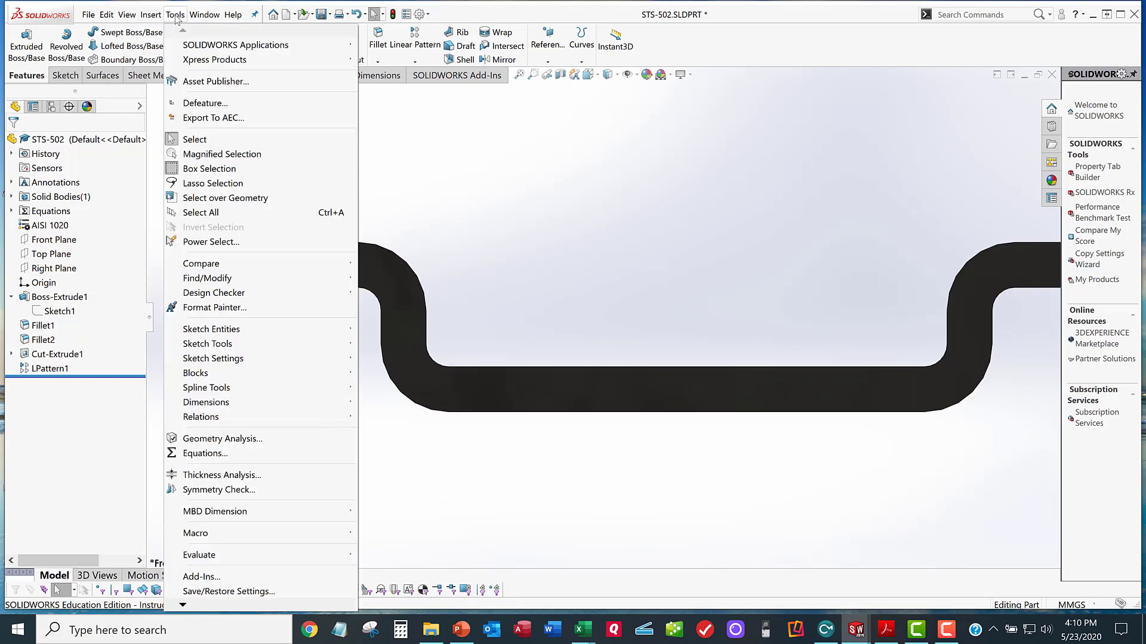
pyautogui.click(190, 453)
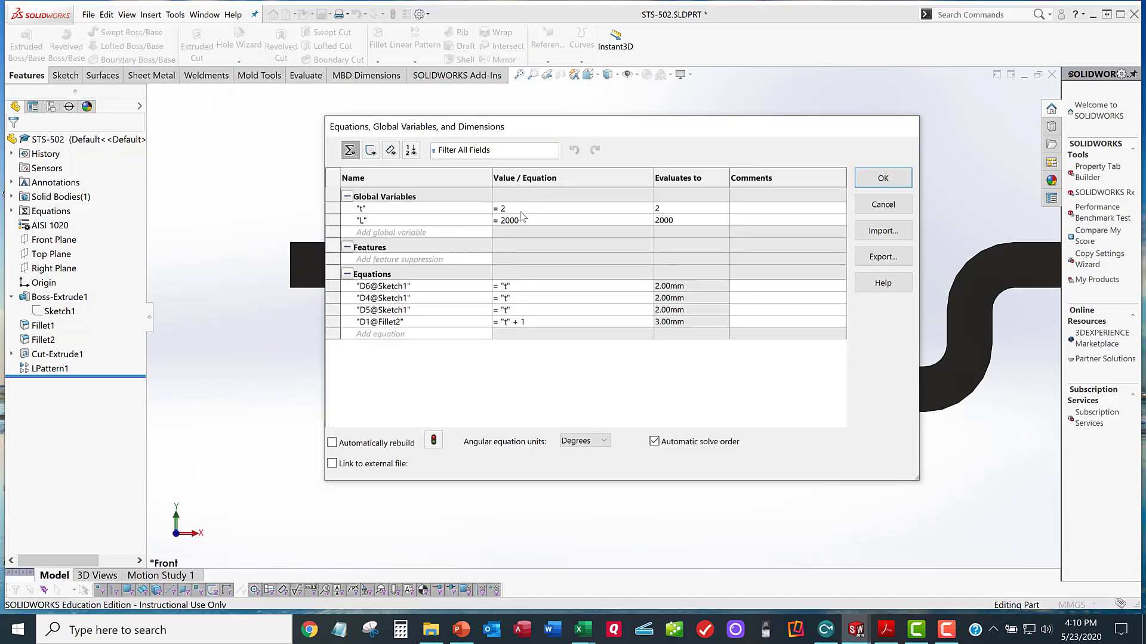
pyautogui.click(570, 207)
pyautogui.press('BackSpace')
pyautogui.write('1')
pyautogui.press('Return')
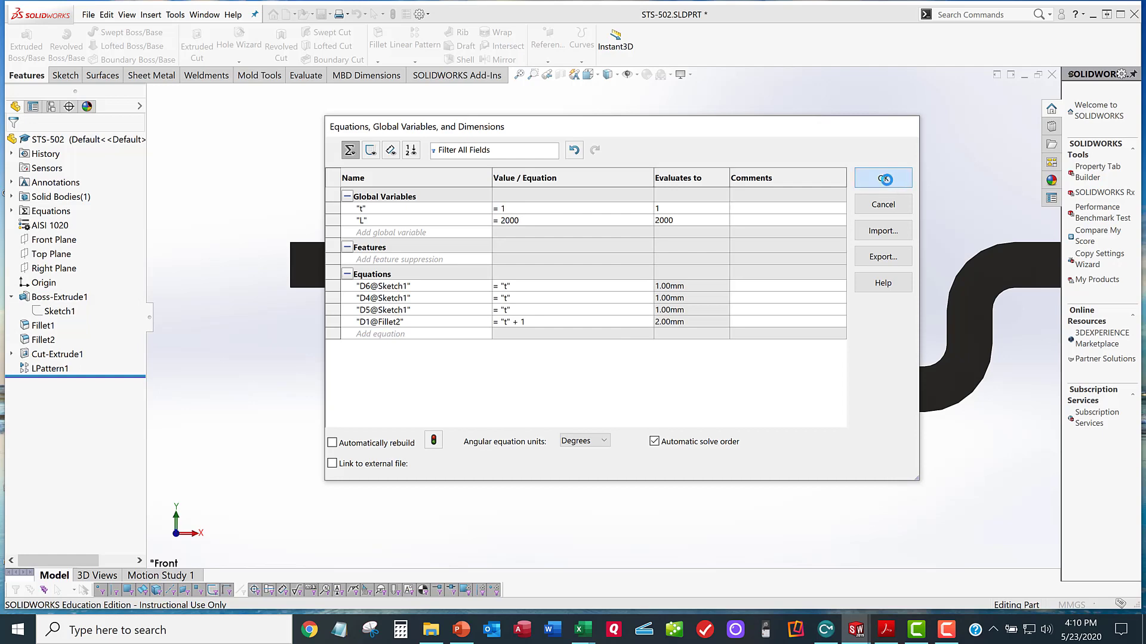
pyautogui.press('Return')
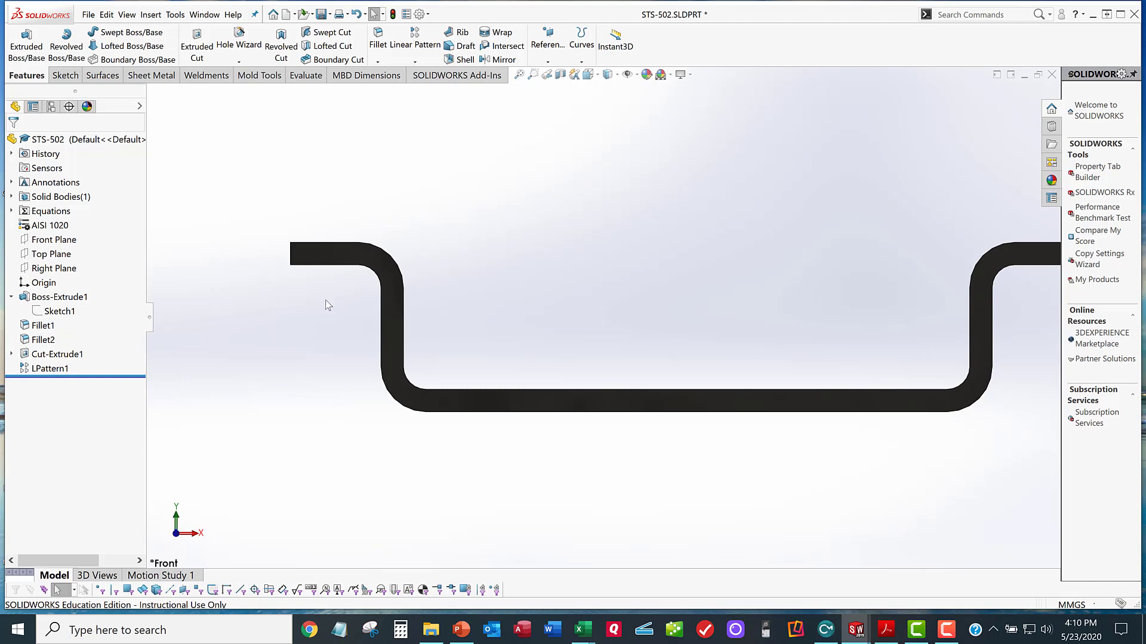
pyautogui.click(42, 339)
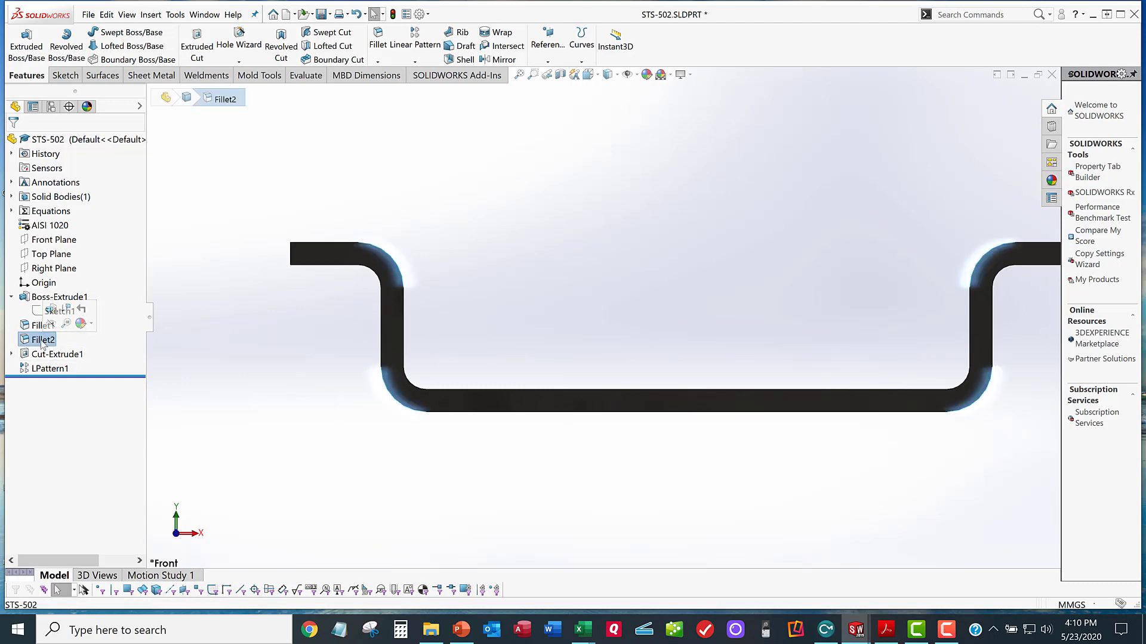
pyautogui.click(458, 275)
pyautogui.press('f')
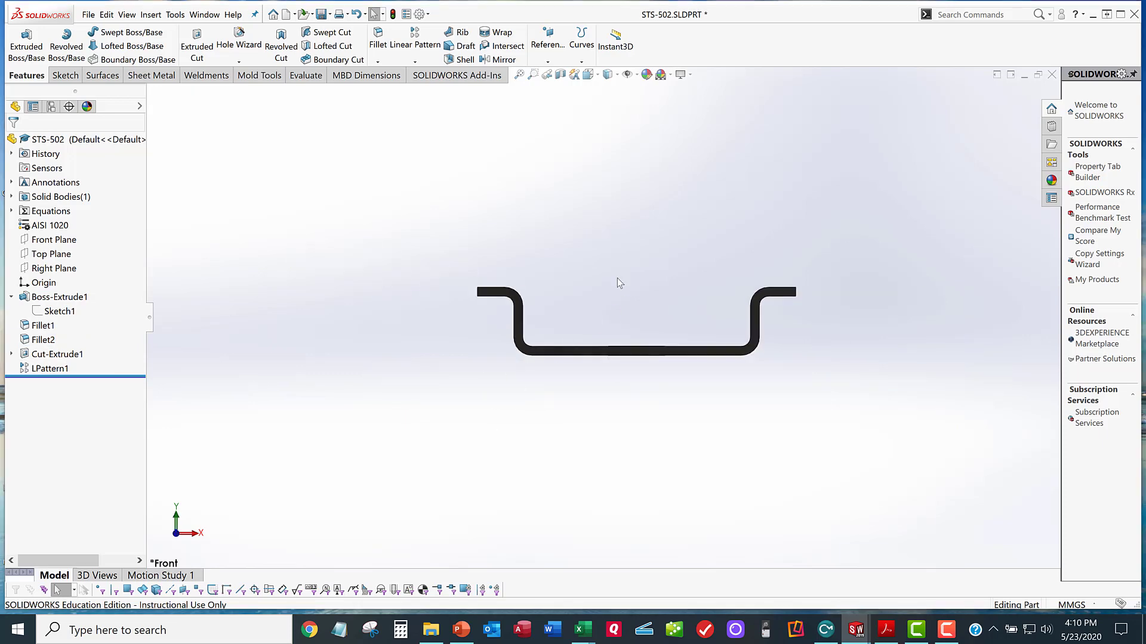
# Link the blind depth of Boss-Extrude1 to the global variable "L" and accept the feature
pyautogui.press('space')
pyautogui.press('Escape')
pyautogui.hotkey('ctrl', '7')
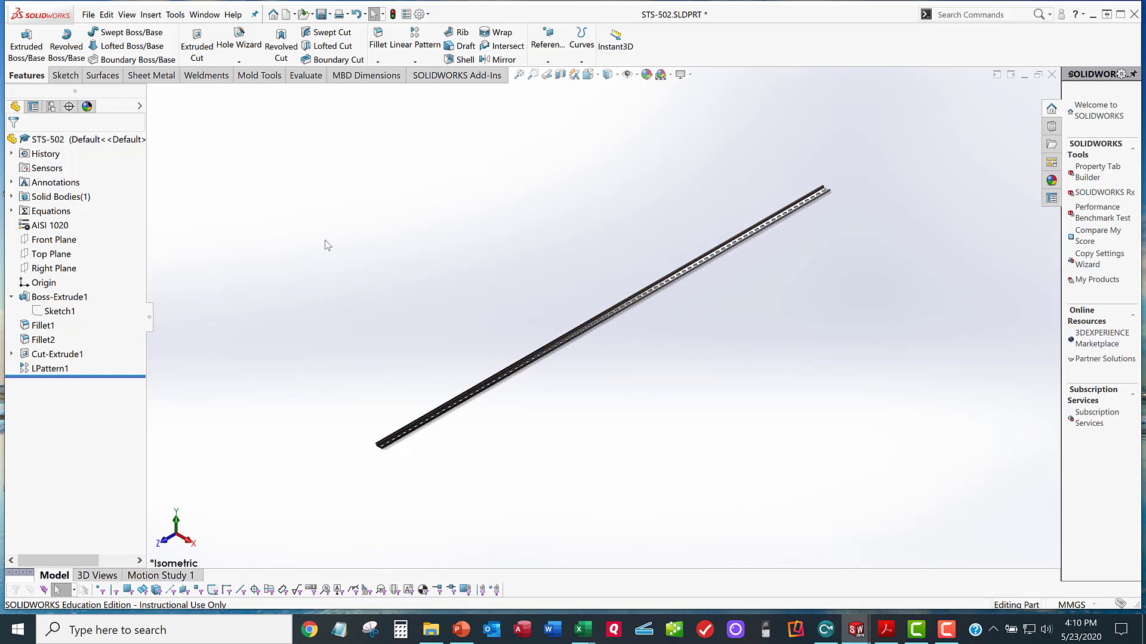
pyautogui.click(57, 296)
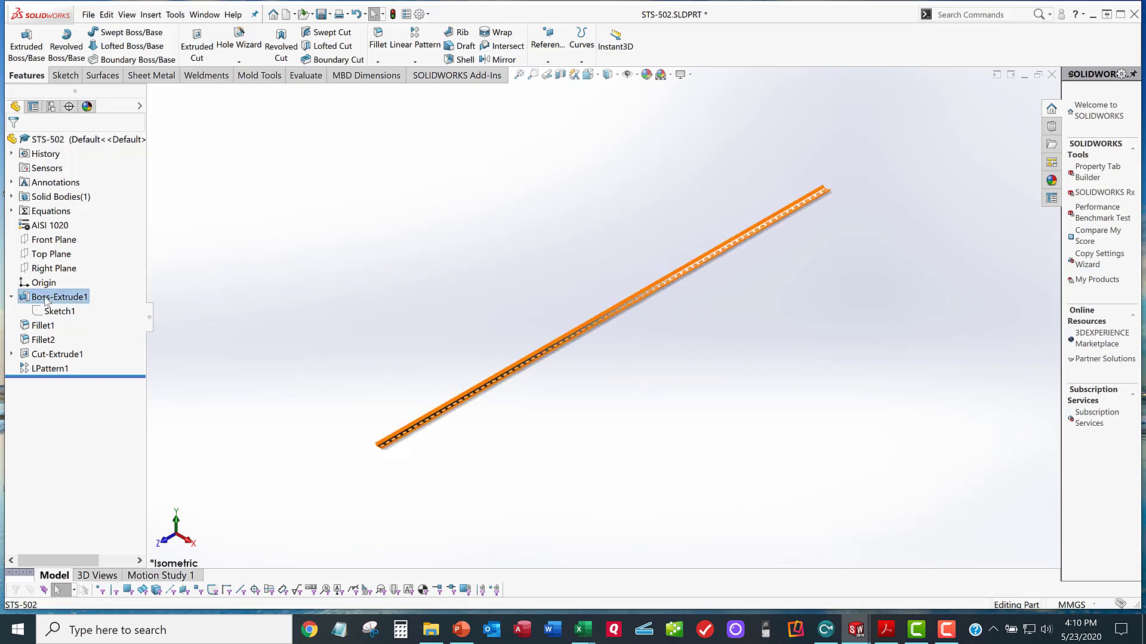
pyautogui.click(10, 297)
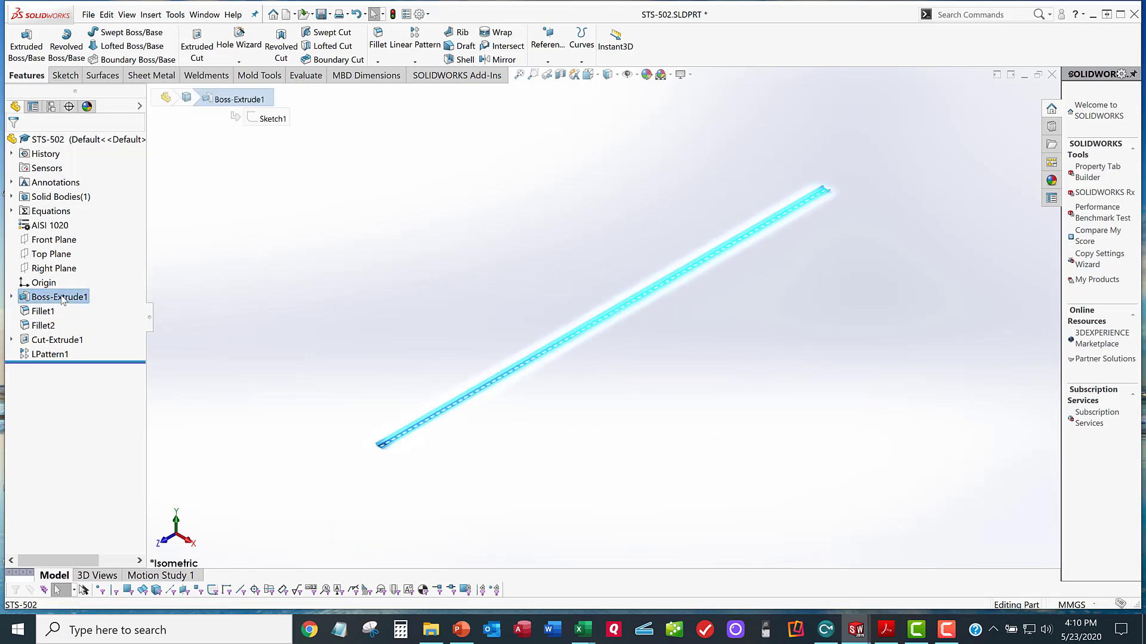
pyautogui.rightClick(62, 297)
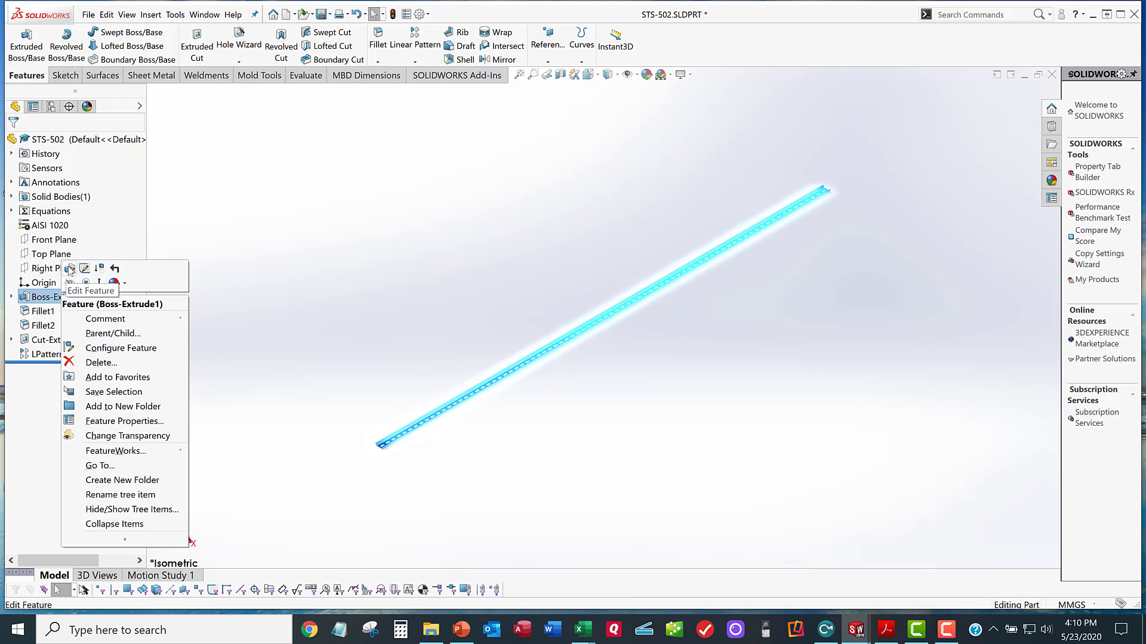
pyautogui.click(70, 269)
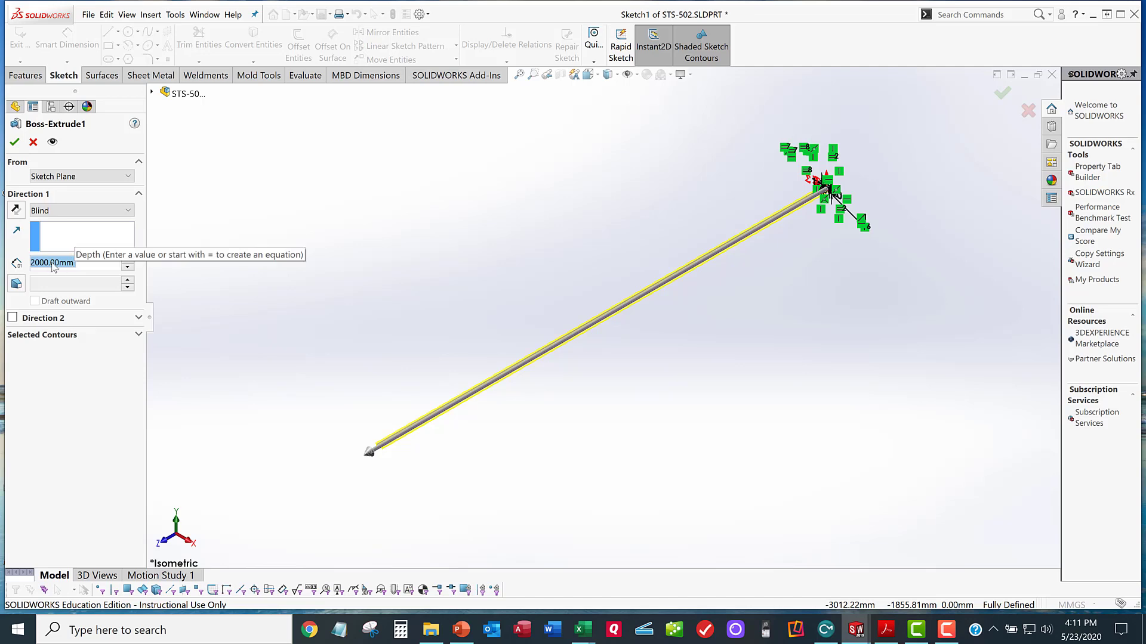
pyautogui.write('=')
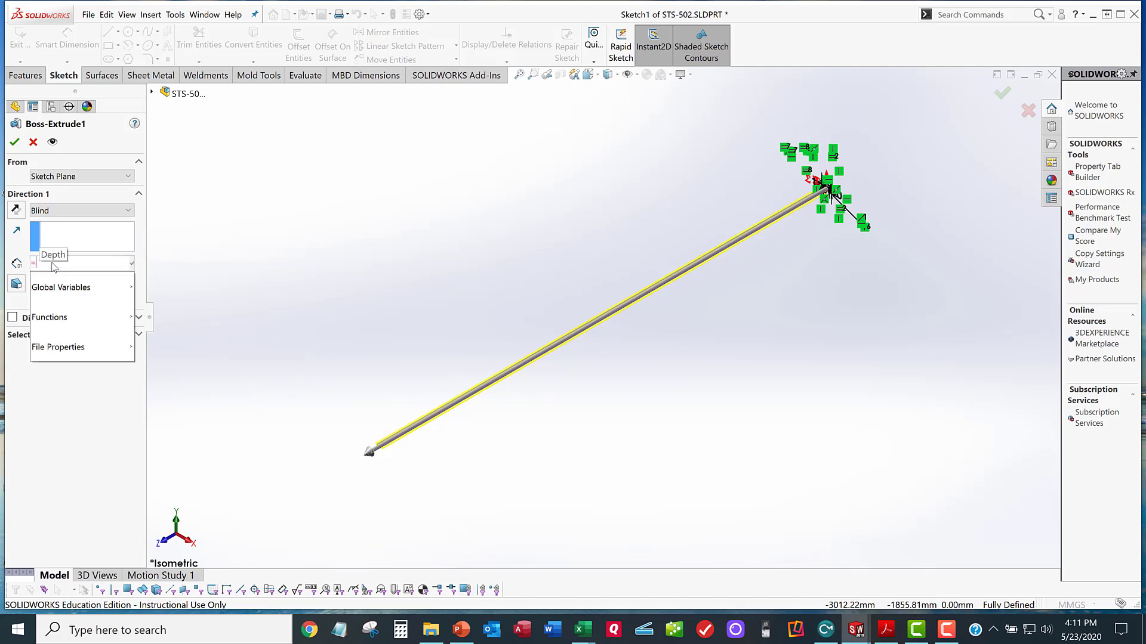
pyautogui.press('Down')
pyautogui.press('Down')
pyautogui.press('Return')
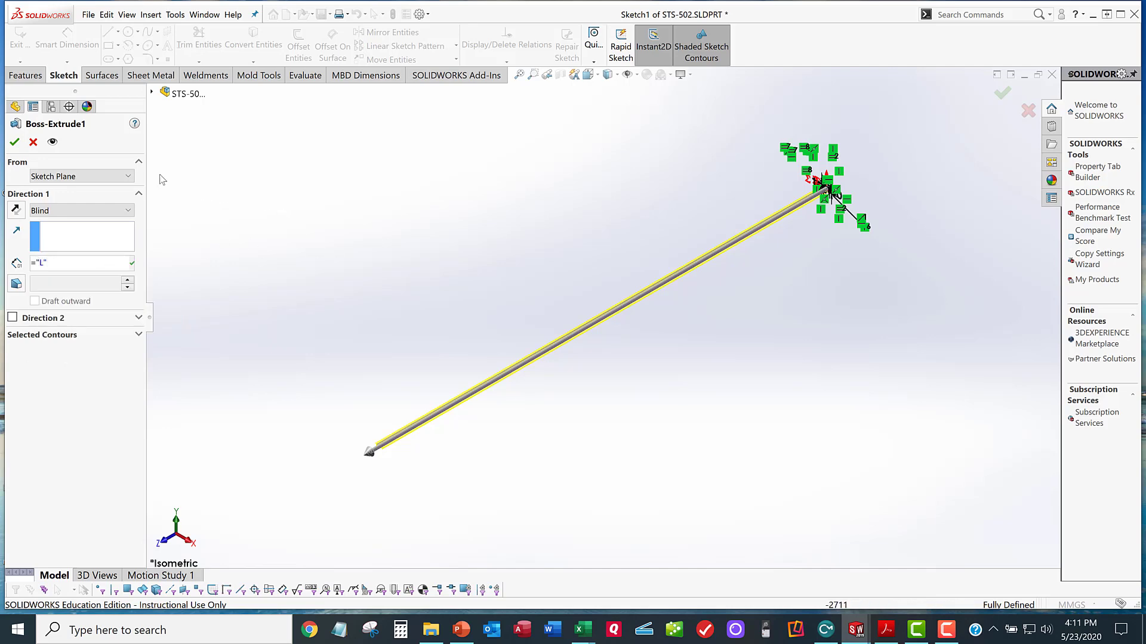
pyautogui.press('Return')
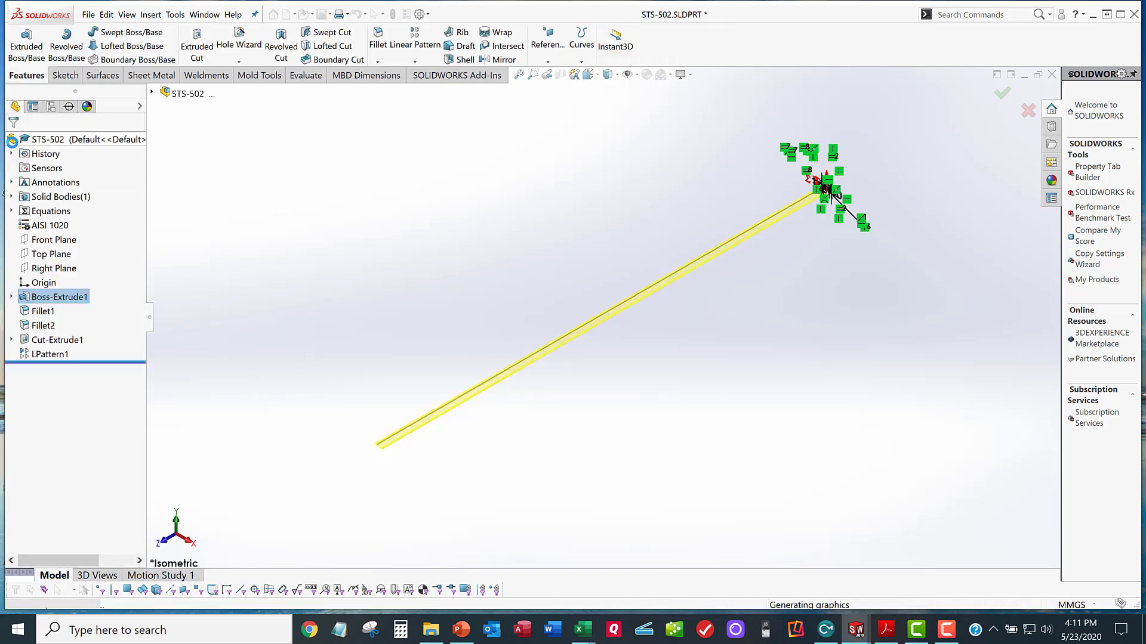
# Turn on Instant3D and inspect the rail's length dimension on Boss-Extrude1 for its equation link
pyautogui.click(51, 297)
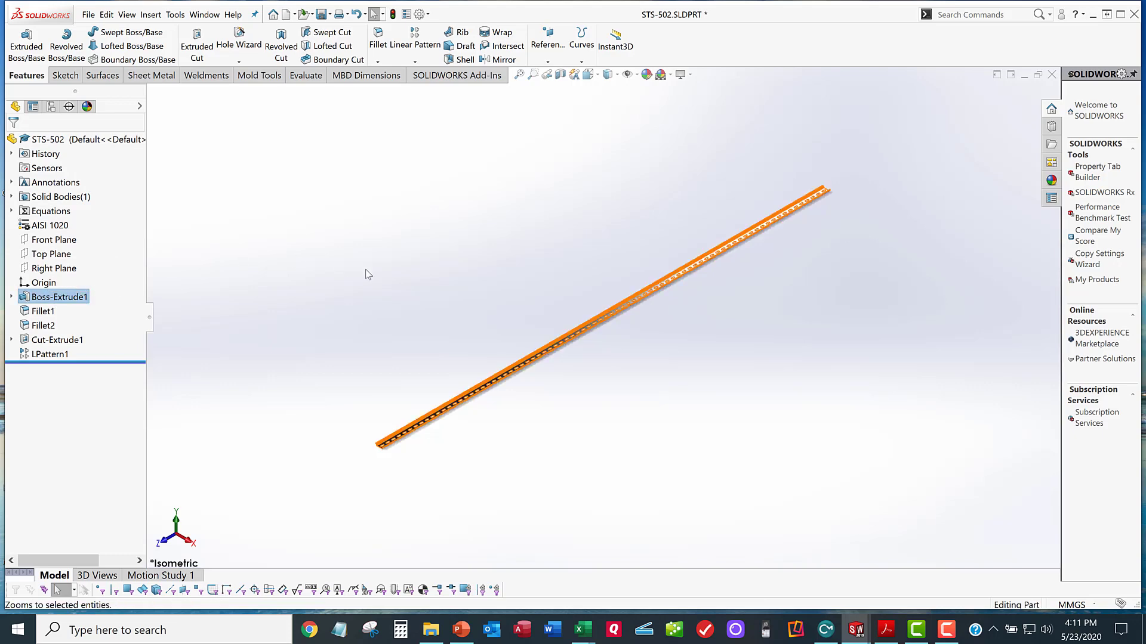
pyautogui.scroll(-3, 618, 378)
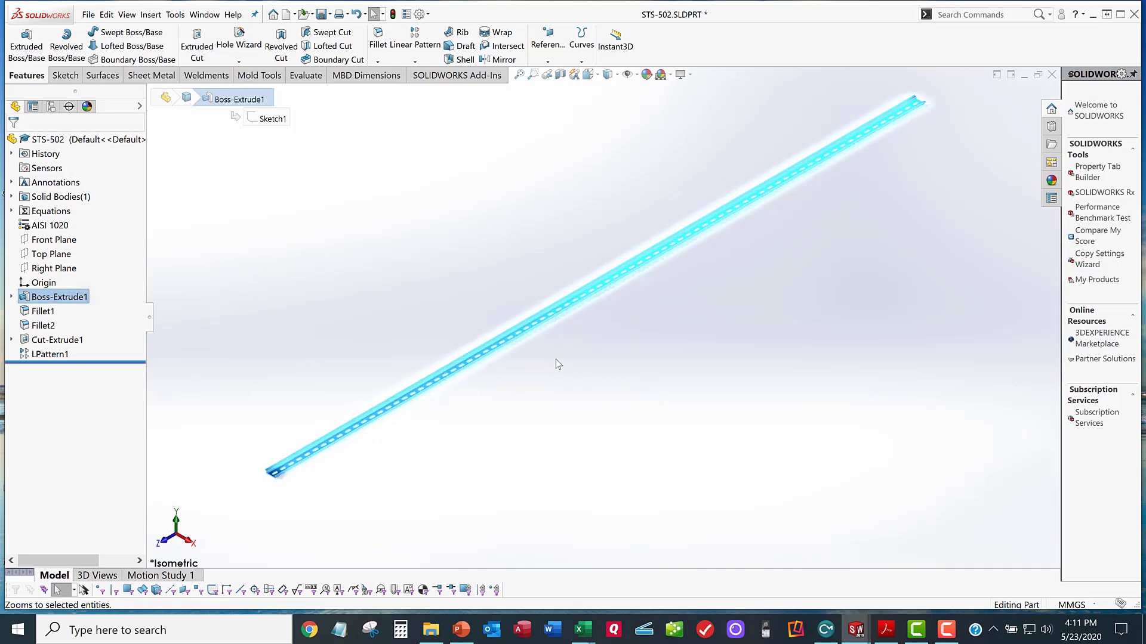
pyautogui.click(615, 41)
pyautogui.click(325, 306)
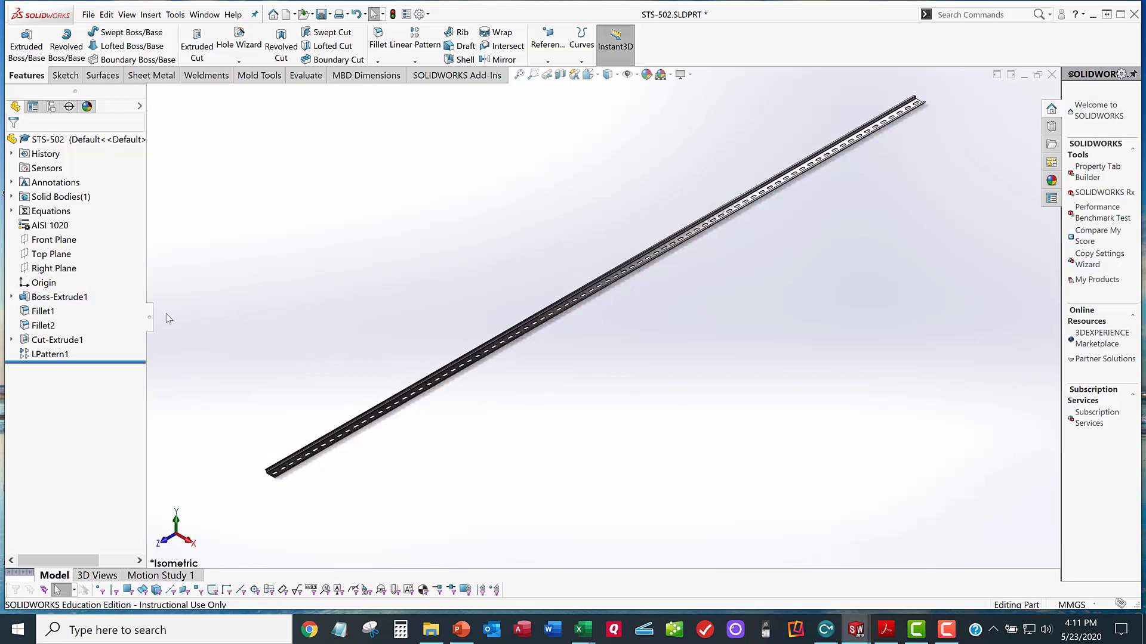
pyautogui.click(65, 298)
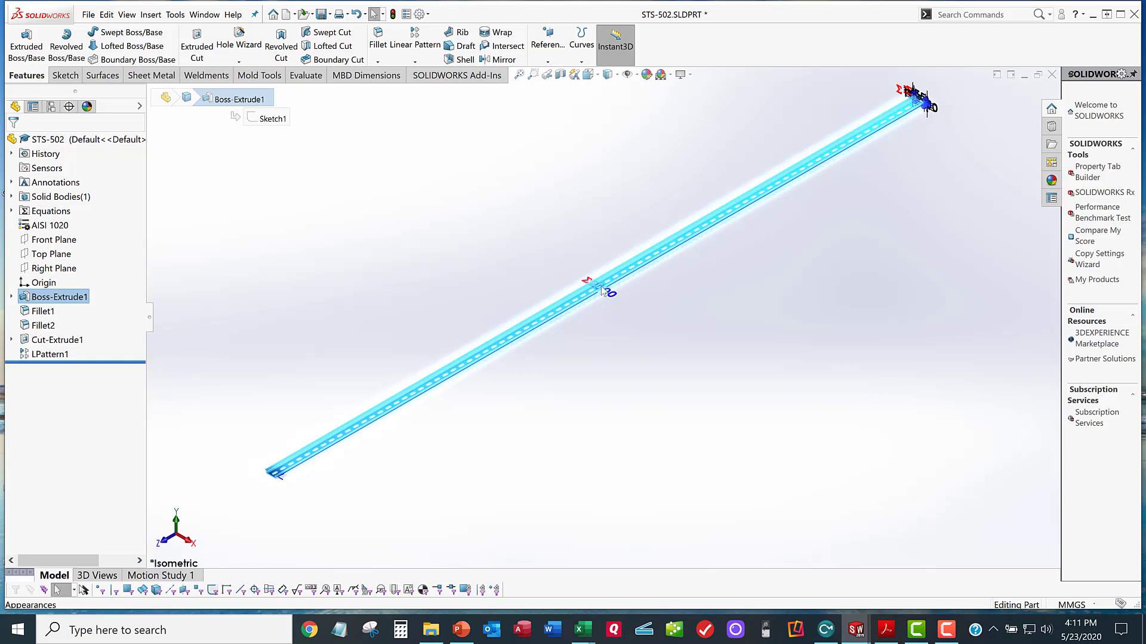
pyautogui.scroll(-1, 595, 291)
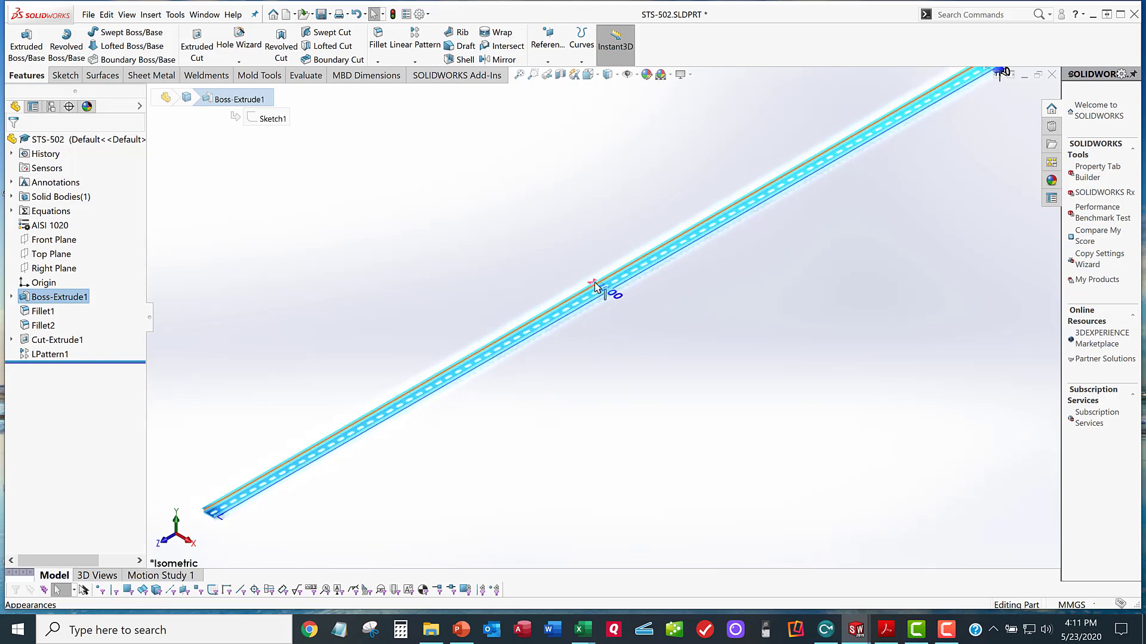
pyautogui.click(621, 311)
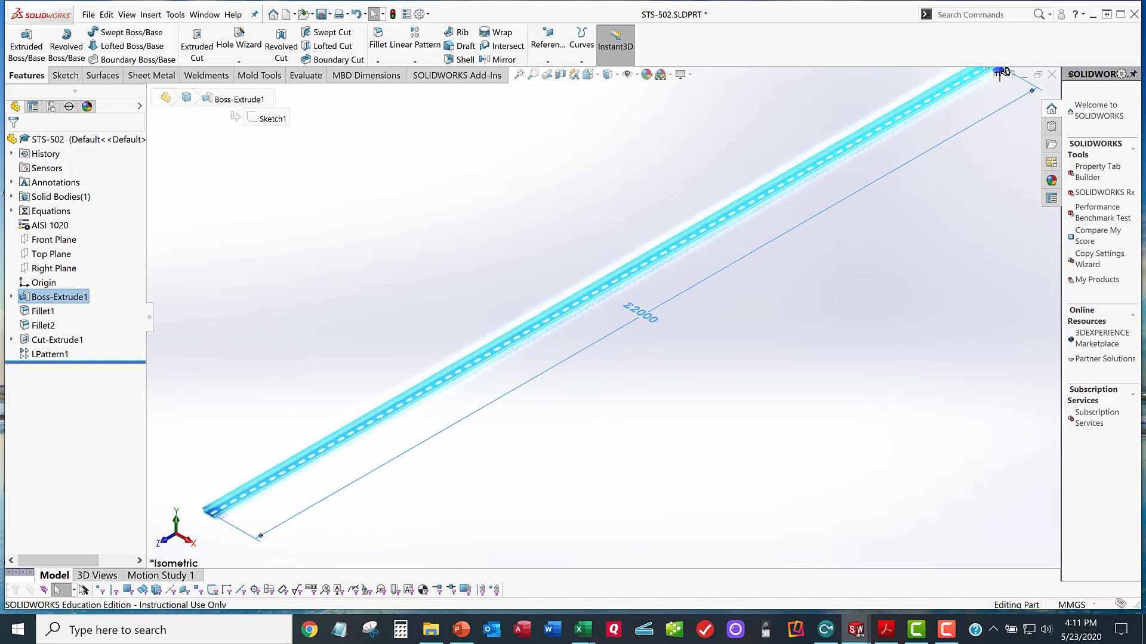
pyautogui.click(652, 323)
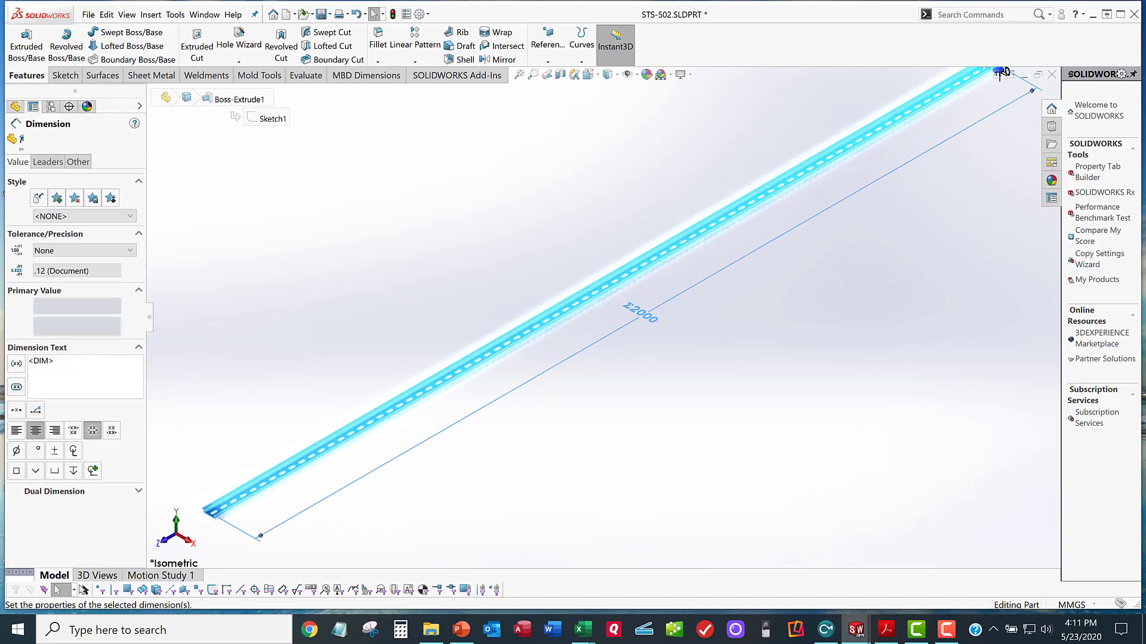
pyautogui.click(434, 257)
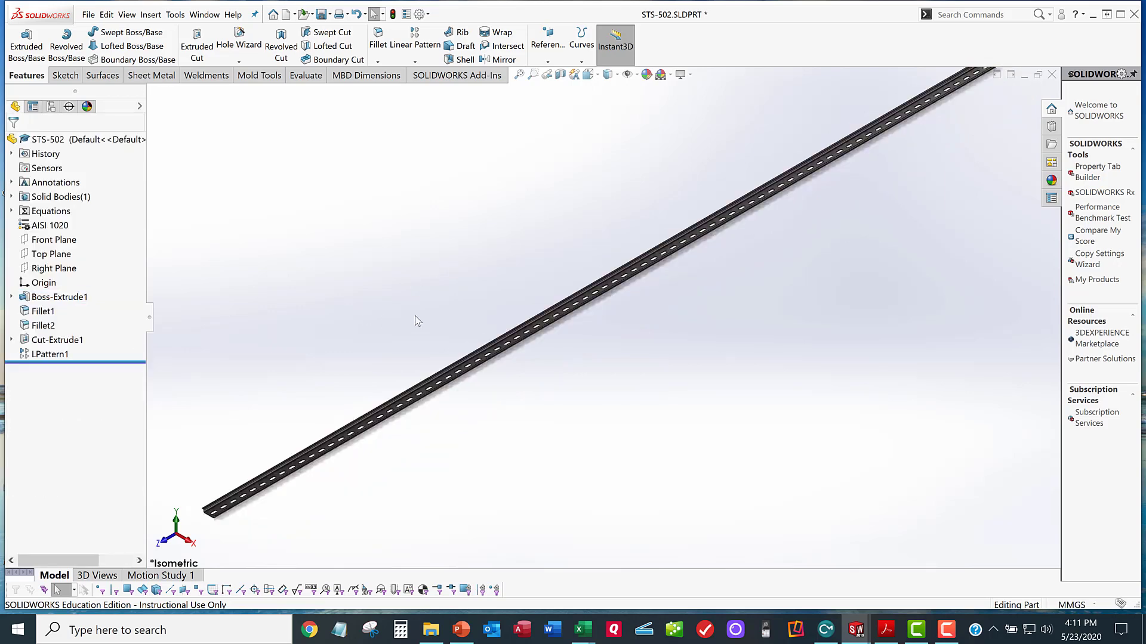
# Set the global variable L to 500 in the equations table and apply the change to the rail
pyautogui.press('f')
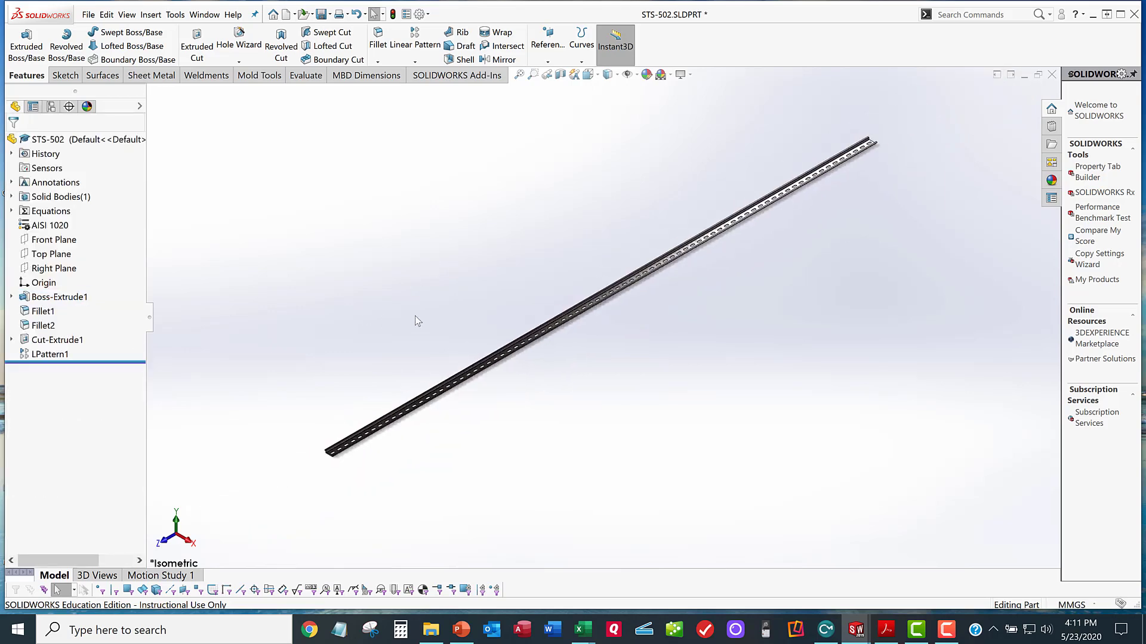
pyautogui.click(175, 14)
pyautogui.click(206, 454)
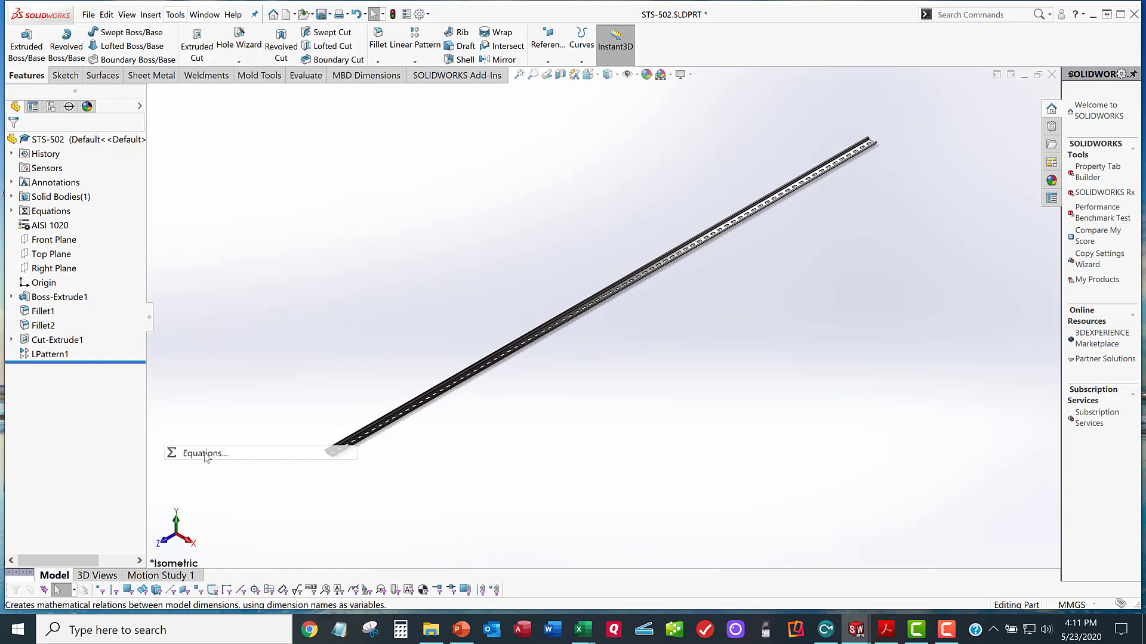
pyautogui.click(534, 220)
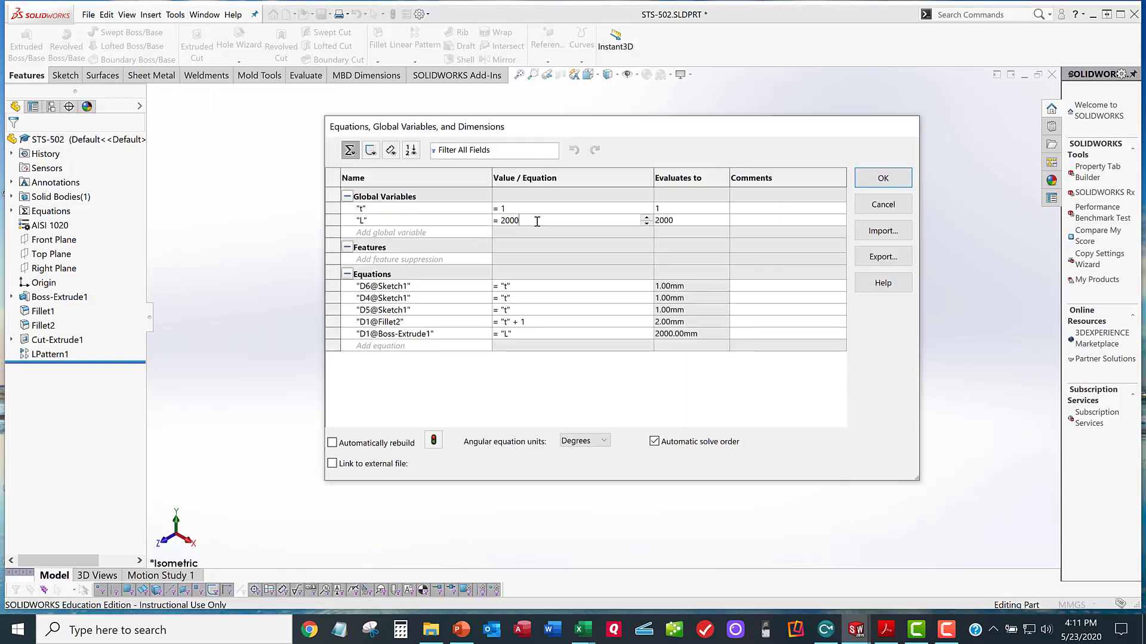
pyautogui.press('BackSpace')
pyautogui.press('BackSpace')
pyautogui.press('BackSpace')
pyautogui.press('BackSpace')
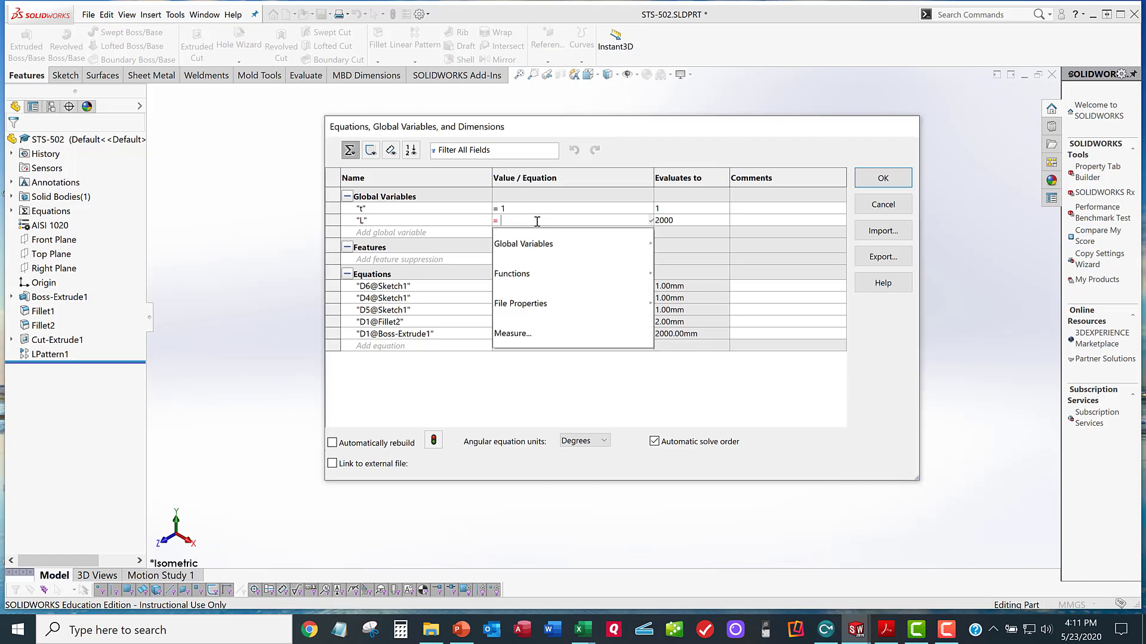
pyautogui.write('500')
pyautogui.press('Tab')
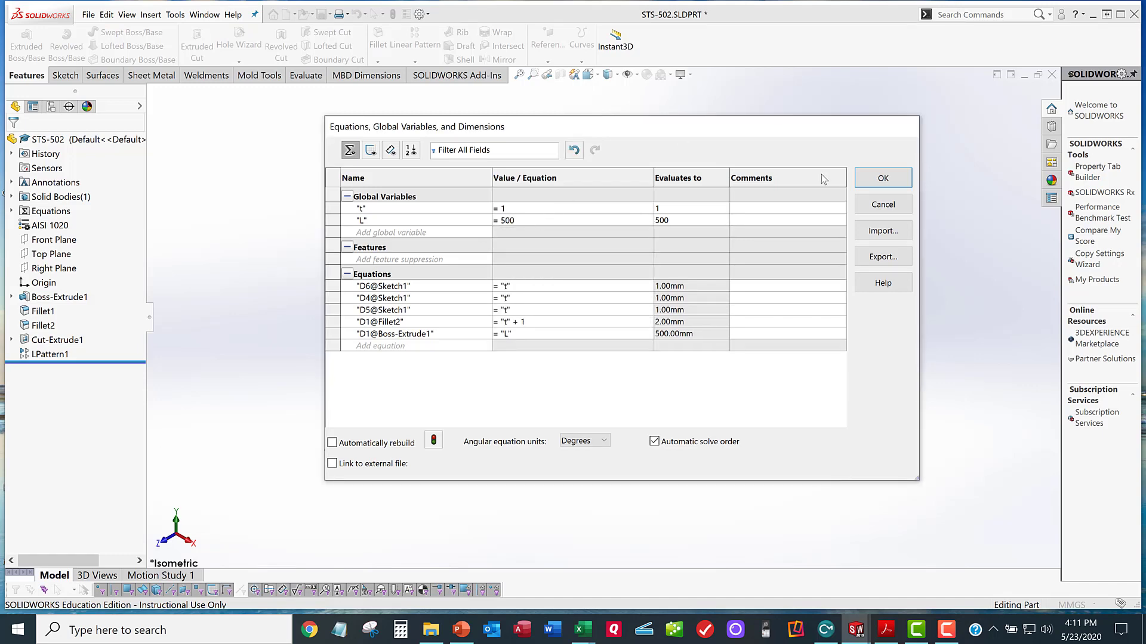
pyautogui.click(882, 178)
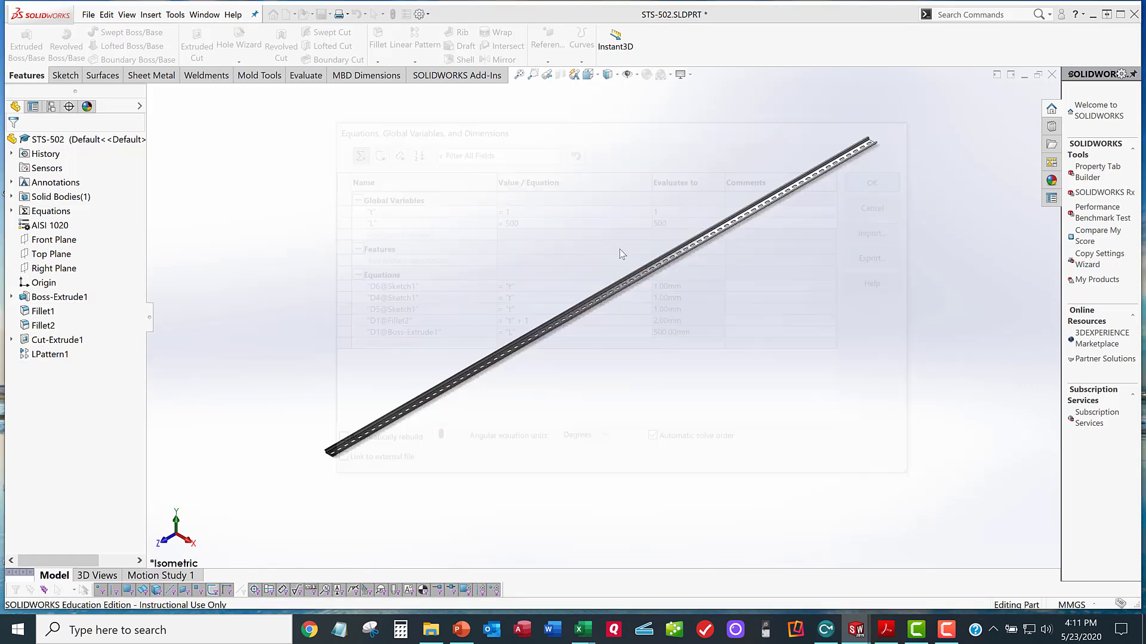
pyautogui.scroll(-5, 826, 178)
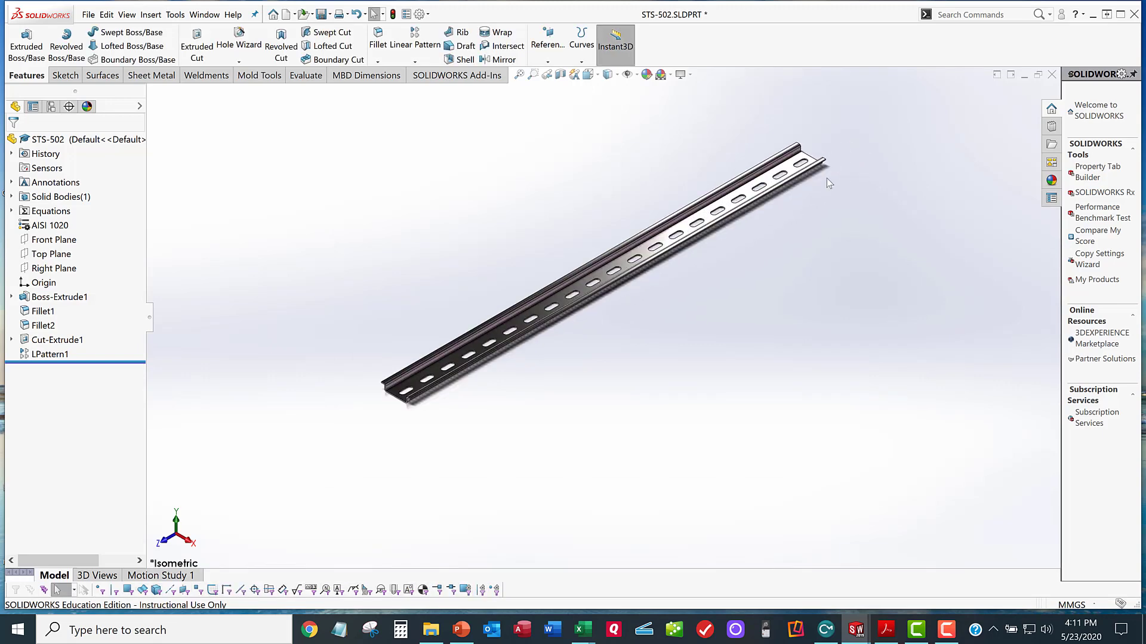
# Link the number of instances of the slot pattern LPattern1 to the equation "L"/25 and accept the feature
pyautogui.click(50, 354)
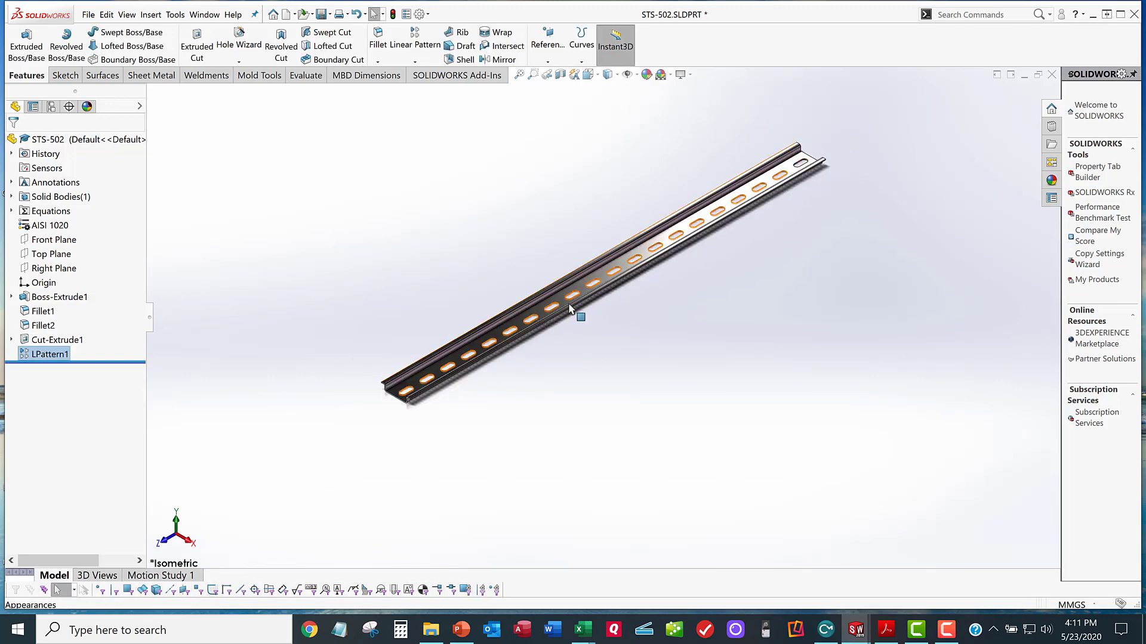
pyautogui.rightClick(53, 355)
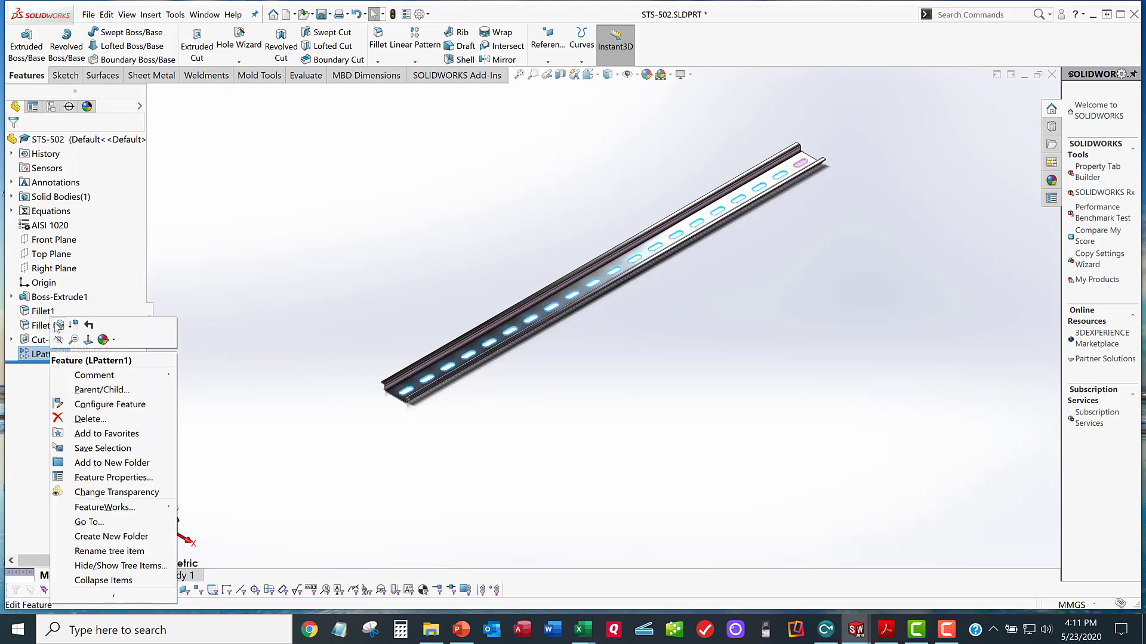
pyautogui.click(58, 325)
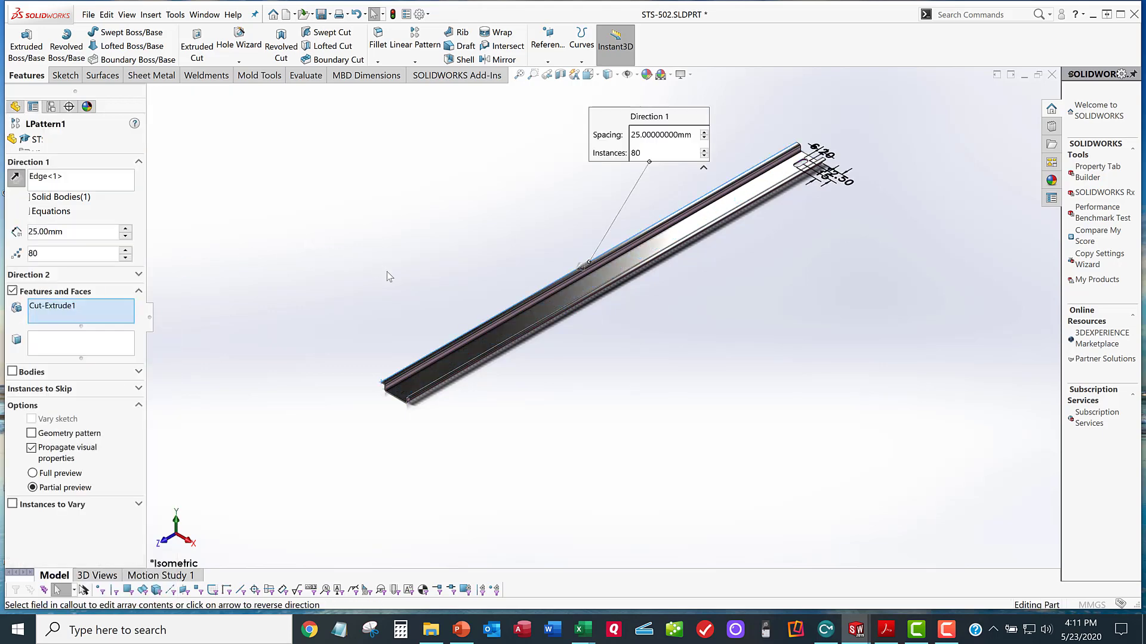
pyautogui.scroll(-1, 420, 263)
pyautogui.scroll(4, 420, 263)
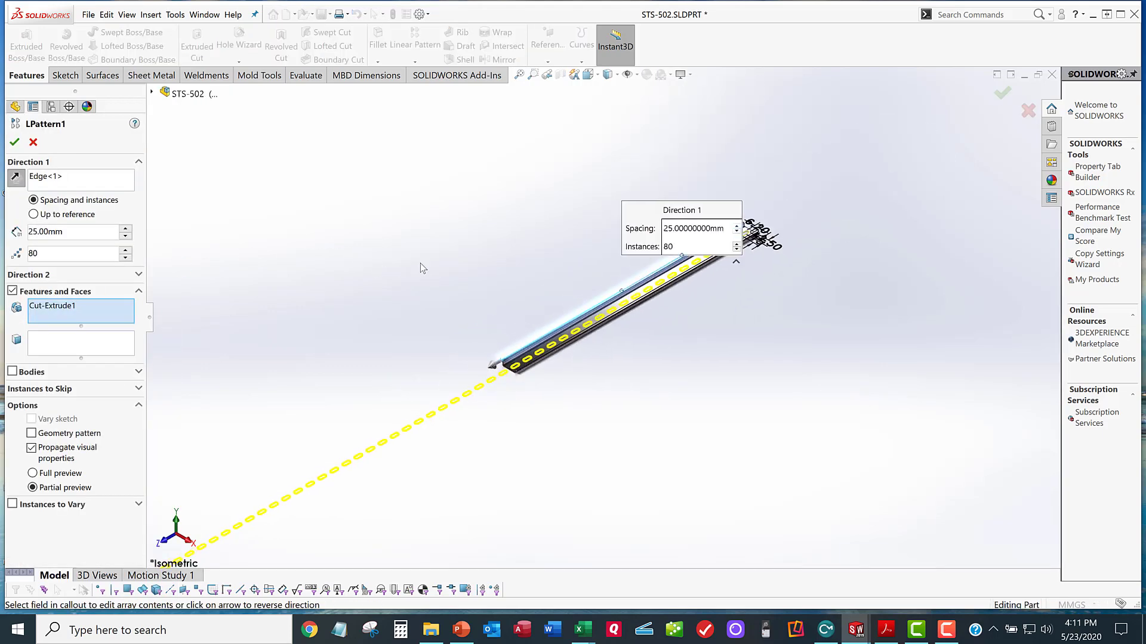
pyautogui.scroll(2, 420, 264)
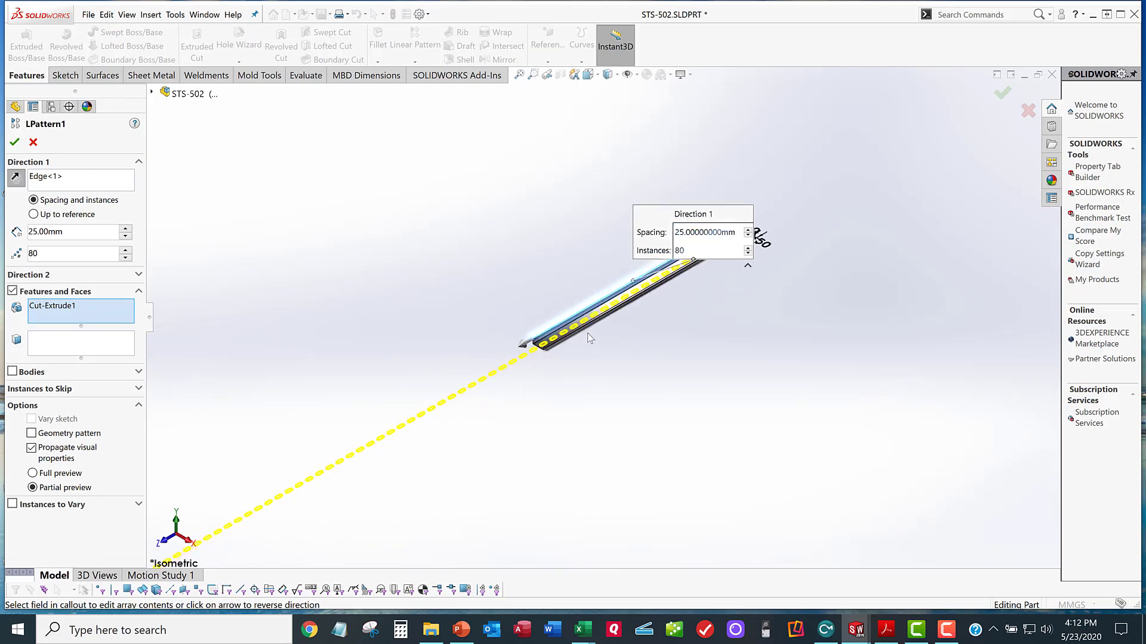
pyautogui.scroll(-5, 586, 338)
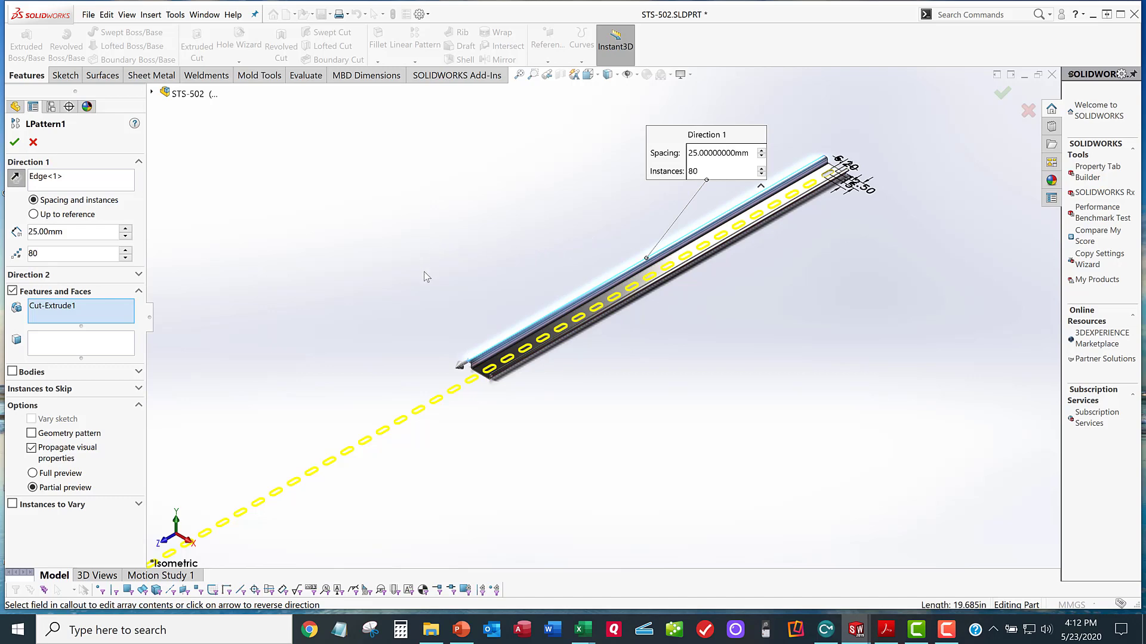
pyautogui.doubleClick(44, 253)
pyautogui.write('=')
pyautogui.press('Right')
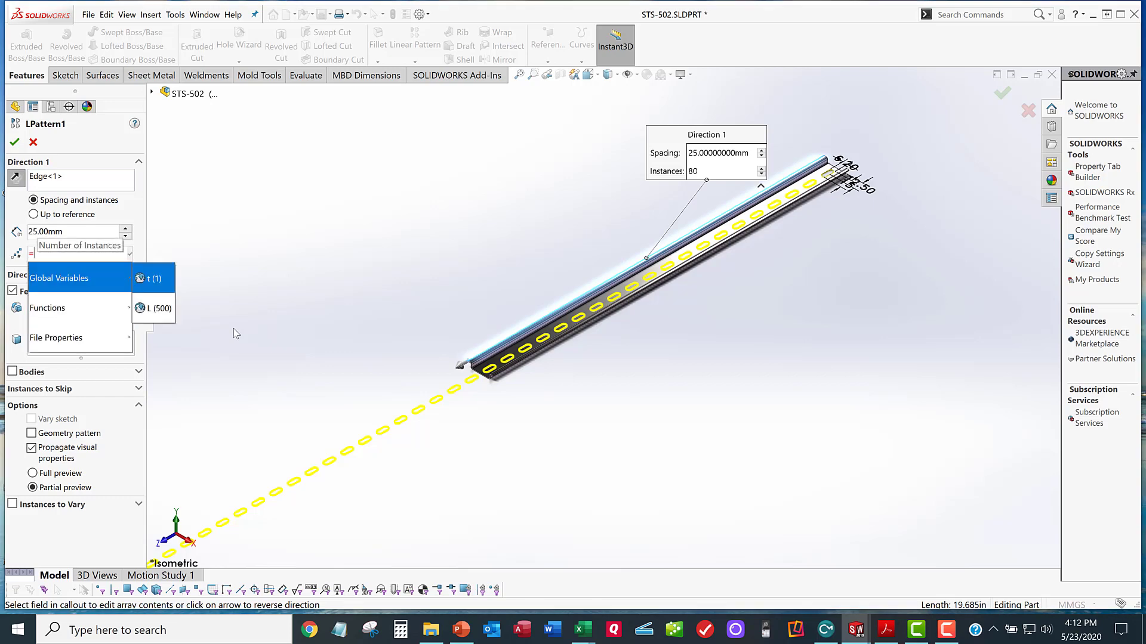
pyautogui.press('Down')
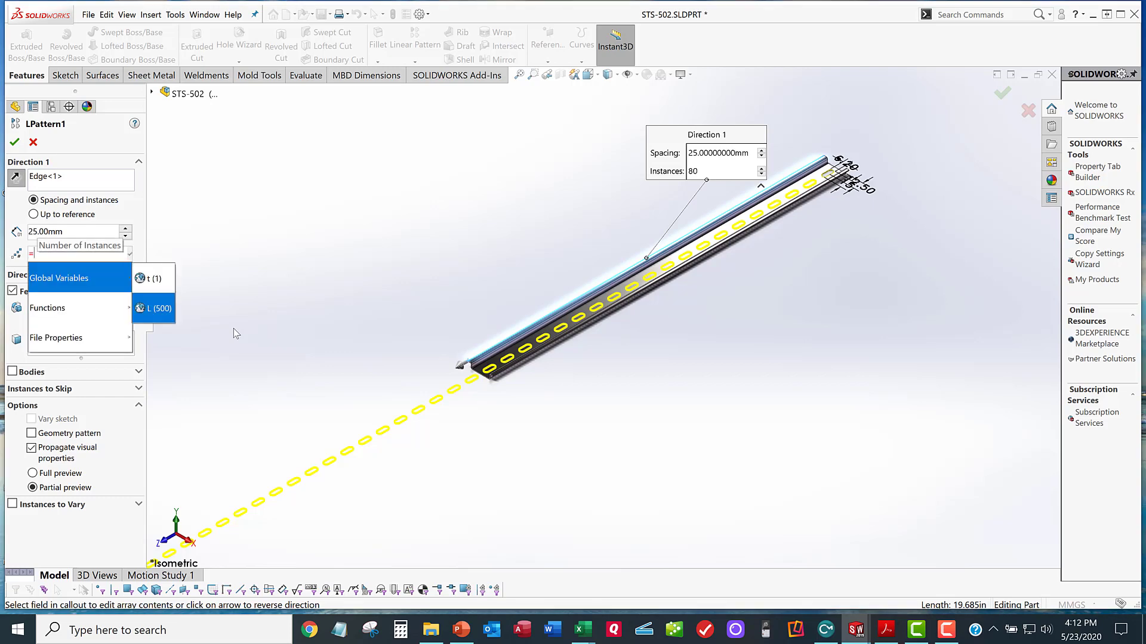
pyautogui.press('Return')
pyautogui.write('"/25')
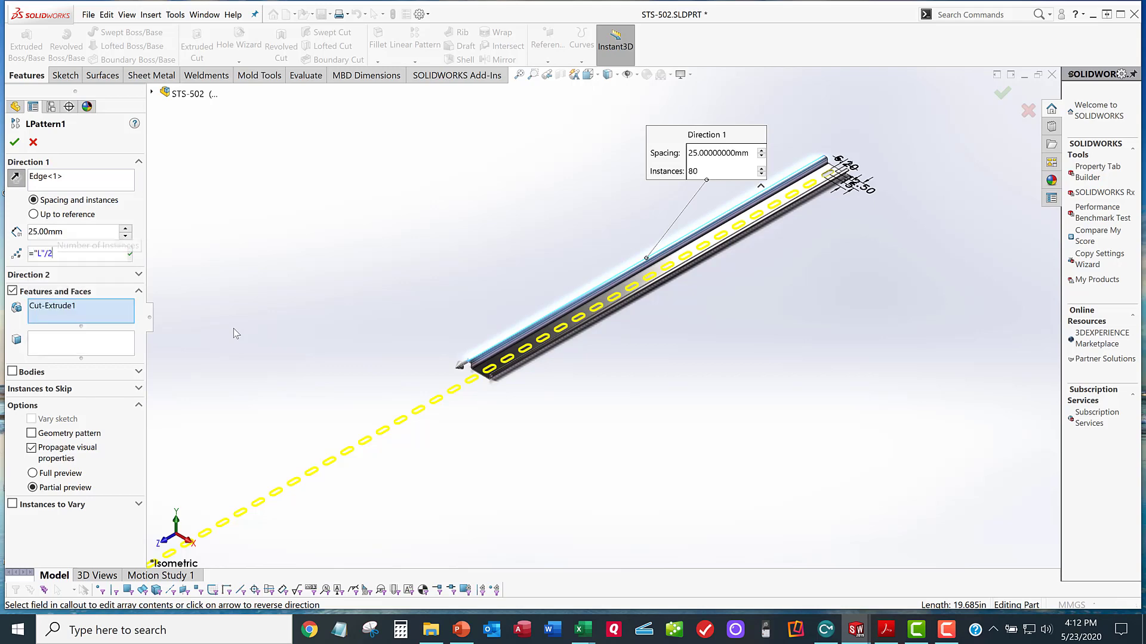
pyautogui.press('Return')
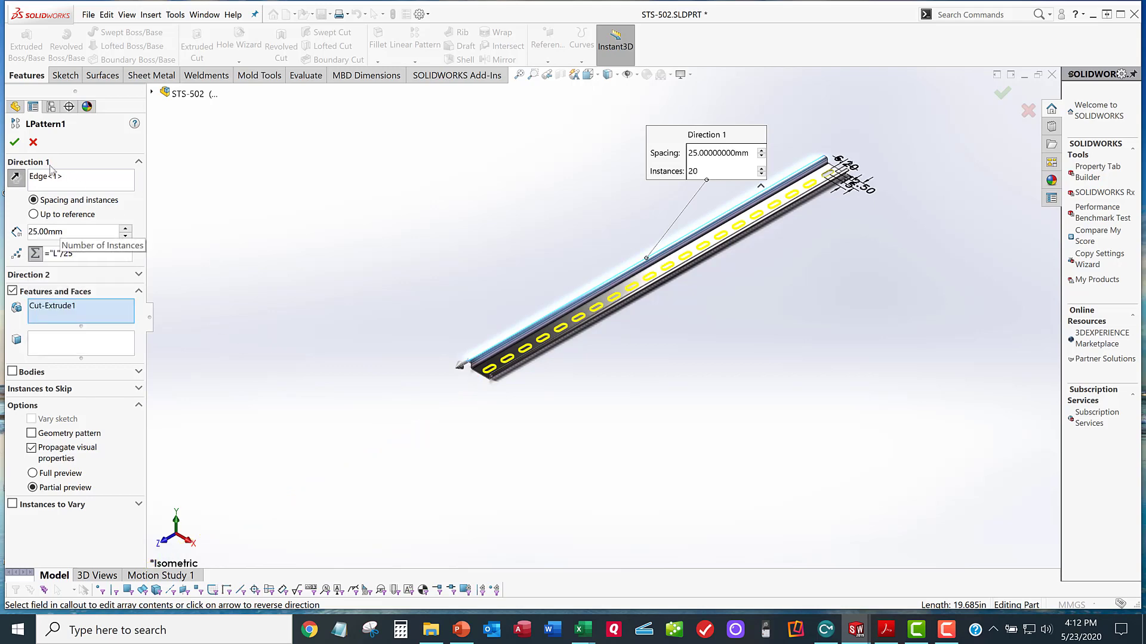
pyautogui.click(15, 142)
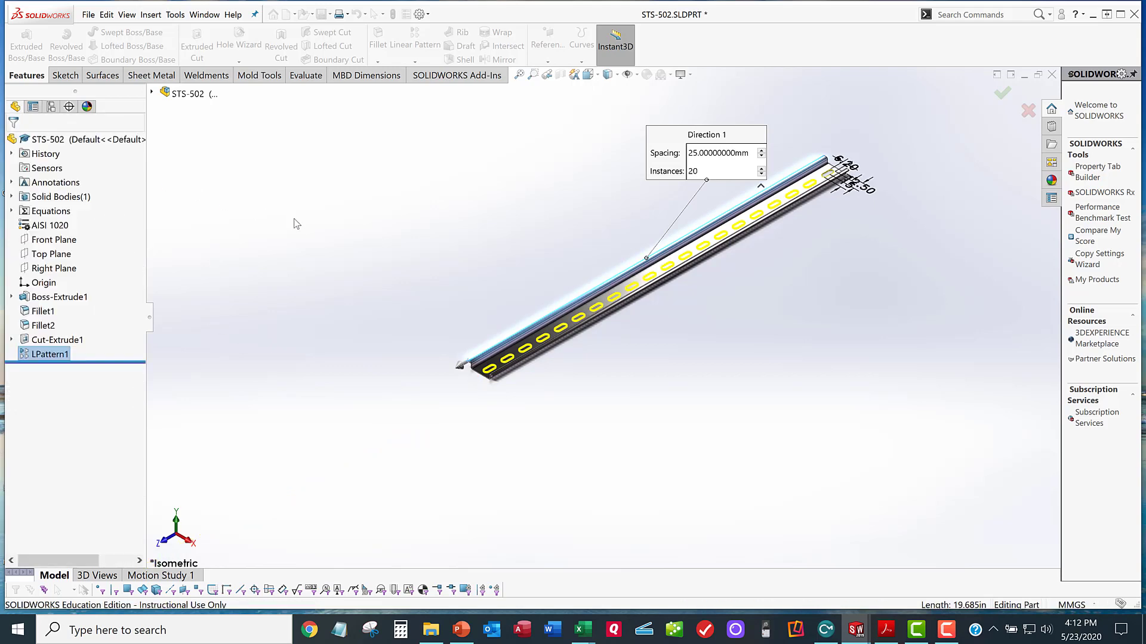
# Open the slot pattern LPattern1 for editing and review the equation driving its number of instances
pyautogui.rightClick(46, 352)
pyautogui.click(51, 329)
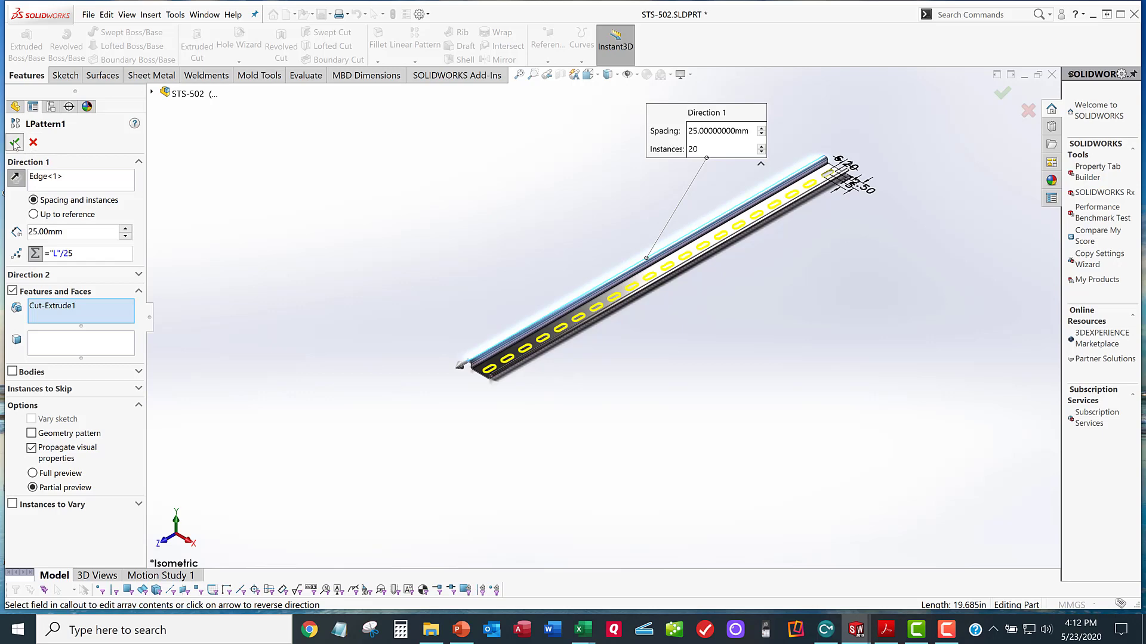
# Set the global variable L to 1000 in the equations table and apply the change to the rail
pyautogui.click(175, 15)
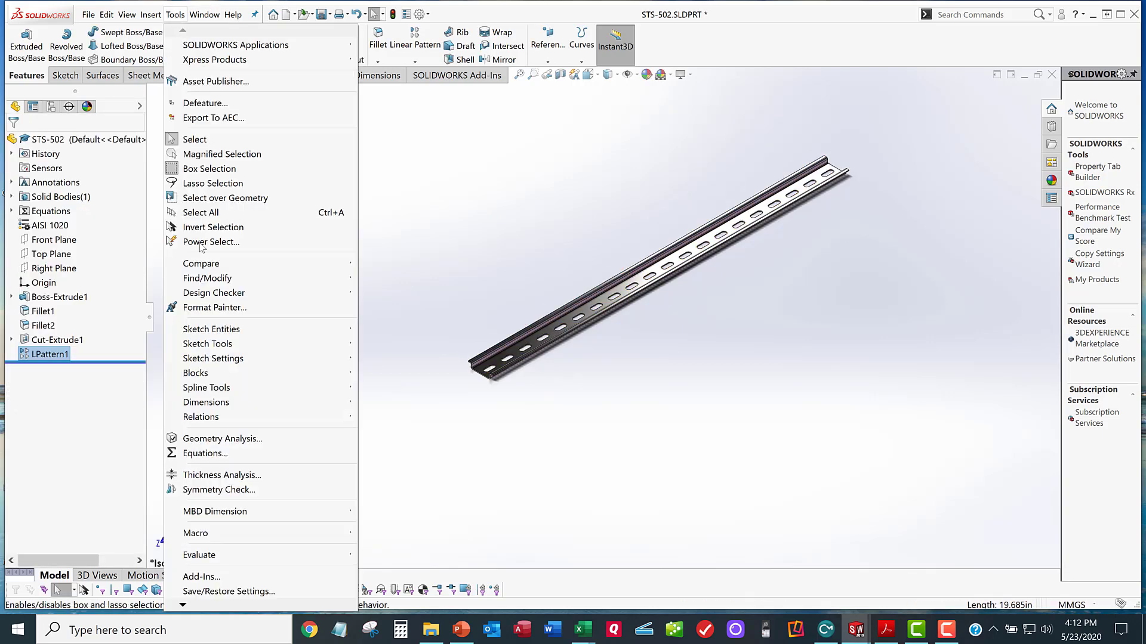
pyautogui.click(191, 453)
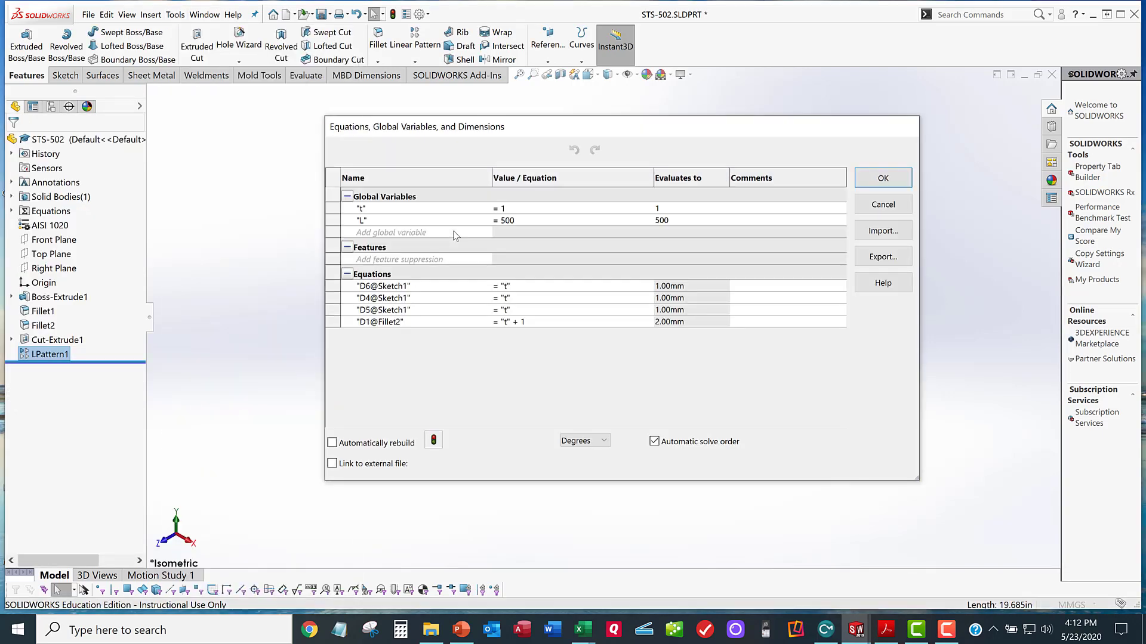
pyautogui.click(505, 221)
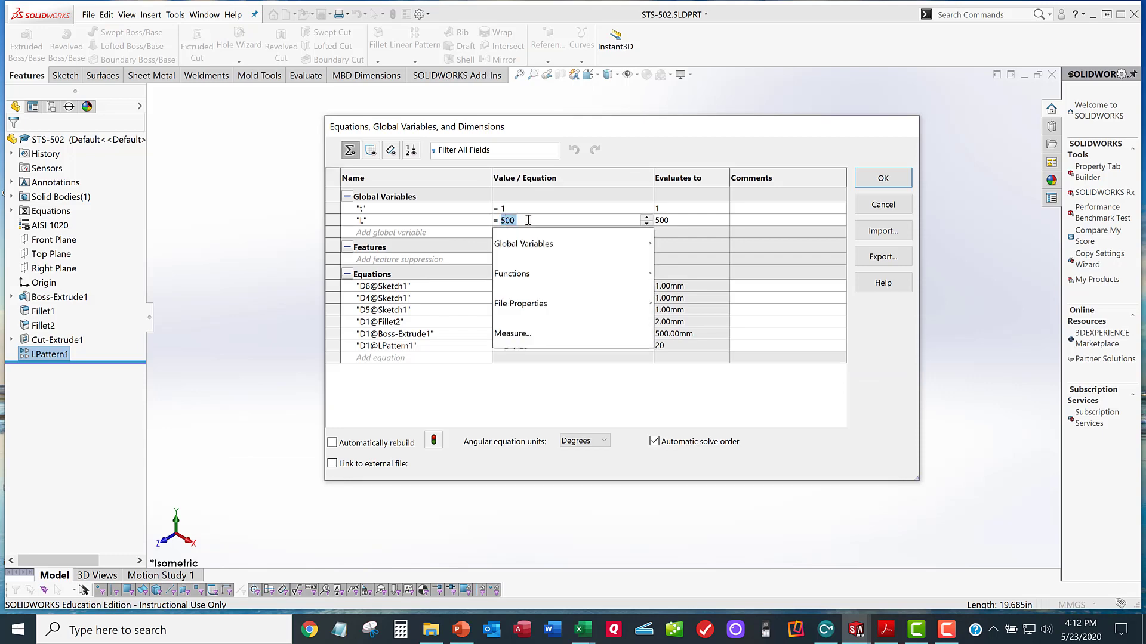
pyautogui.write('1000')
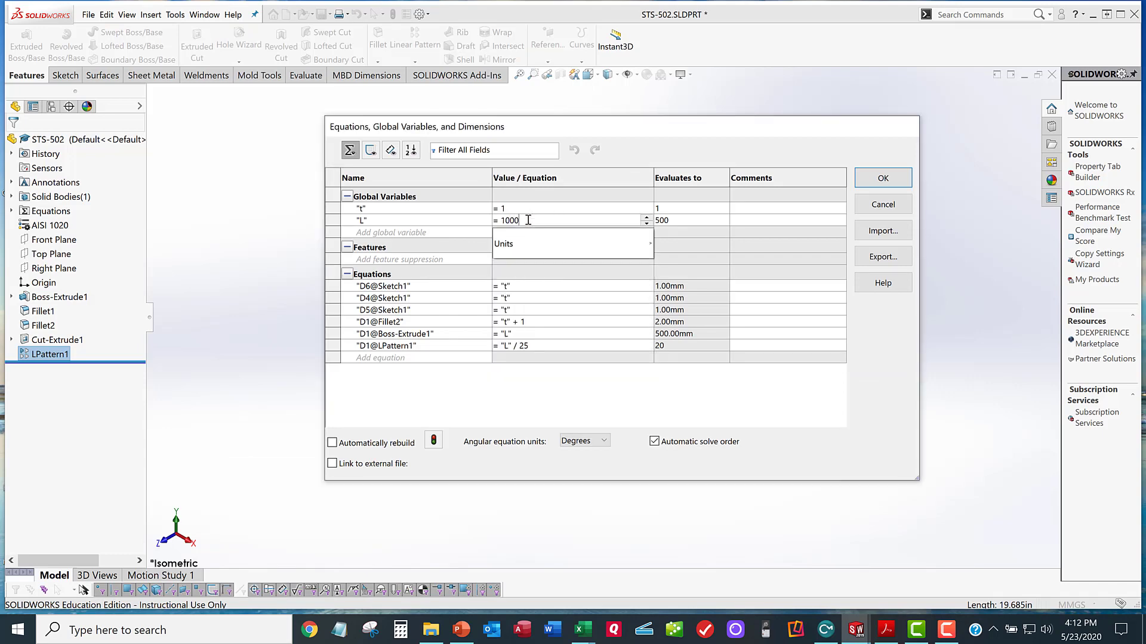
pyautogui.press('Return')
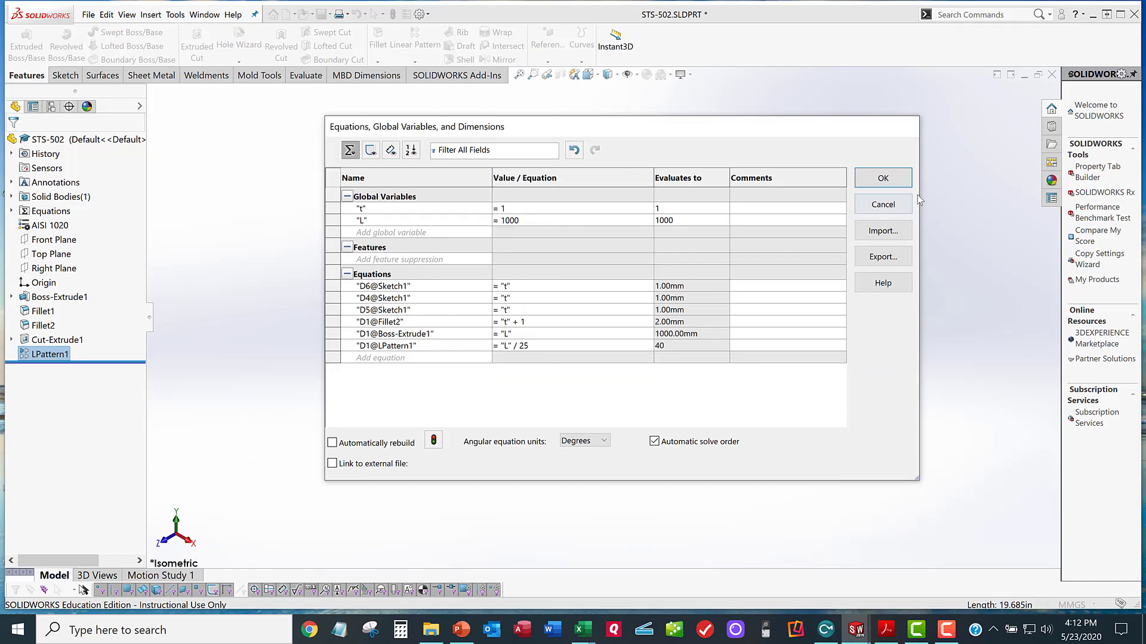
pyautogui.click(883, 179)
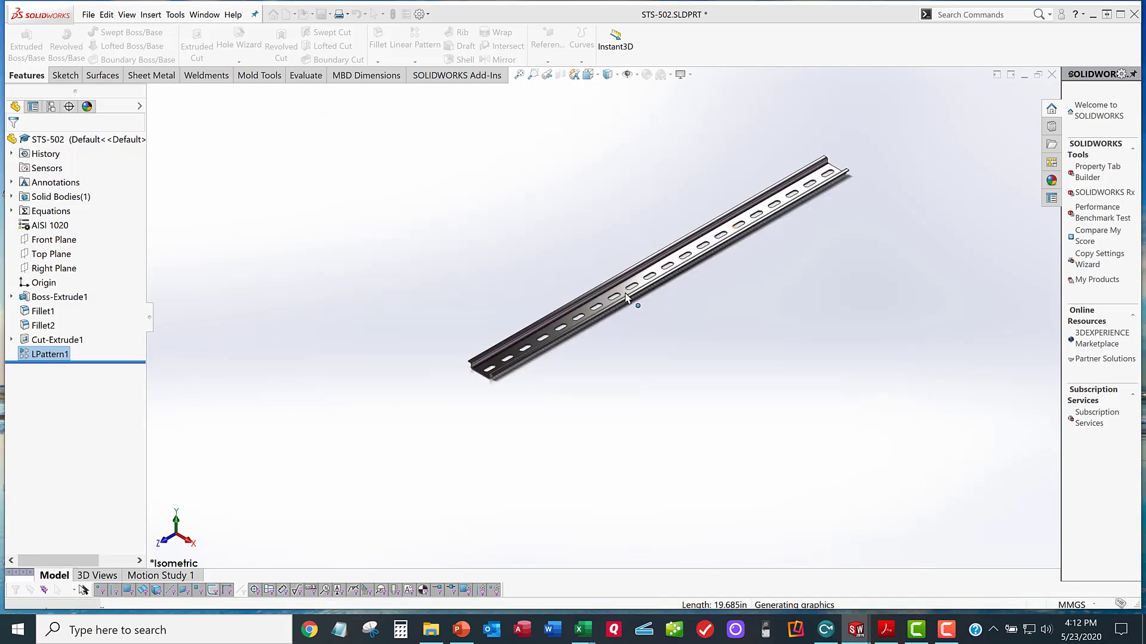
pyautogui.press('f')
# Inspect LPattern1's instance count and spacing dimensions at the rail's end, then restore the isometric view of the whole rail
pyautogui.click(51, 354)
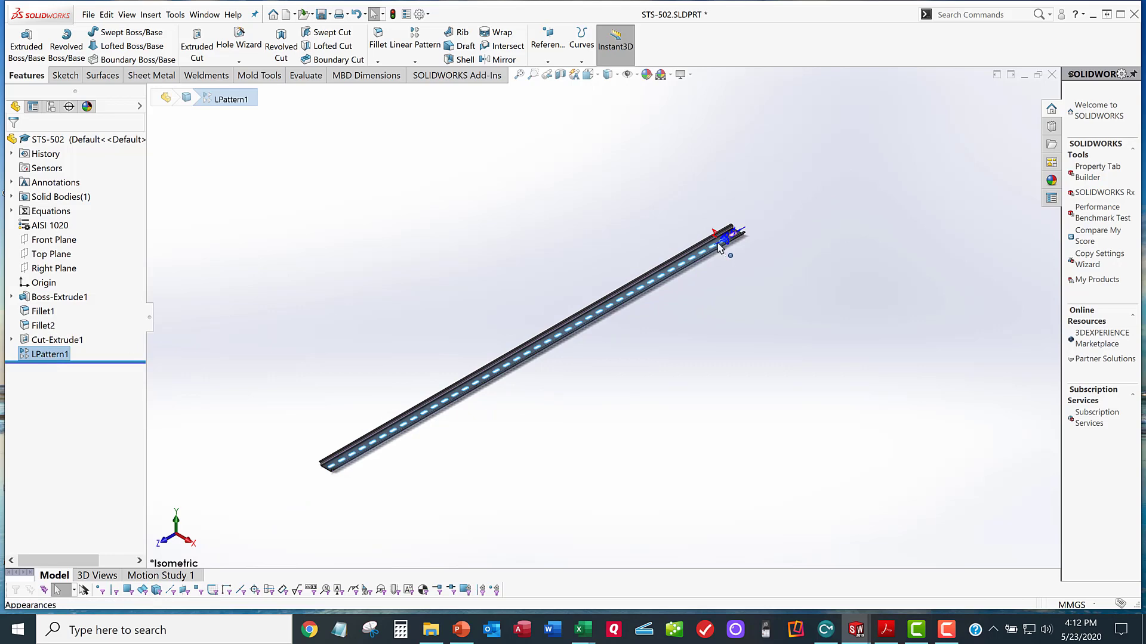
pyautogui.scroll(-10, 691, 272)
pyautogui.scroll(-5, 691, 271)
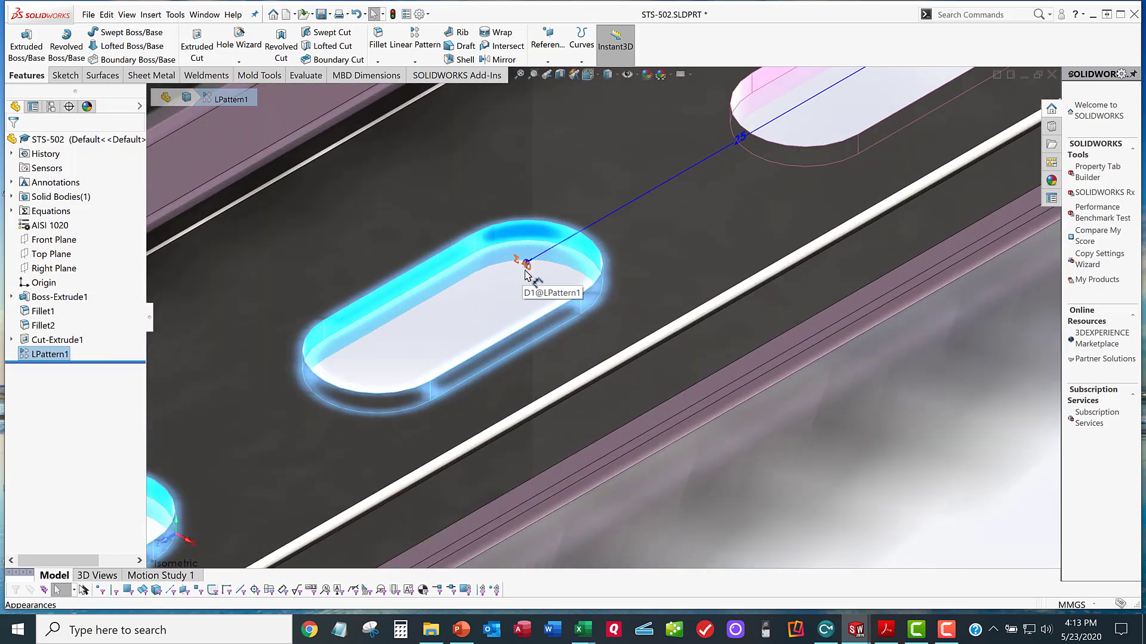
pyautogui.scroll(10, 549, 309)
pyautogui.scroll(10, 549, 309)
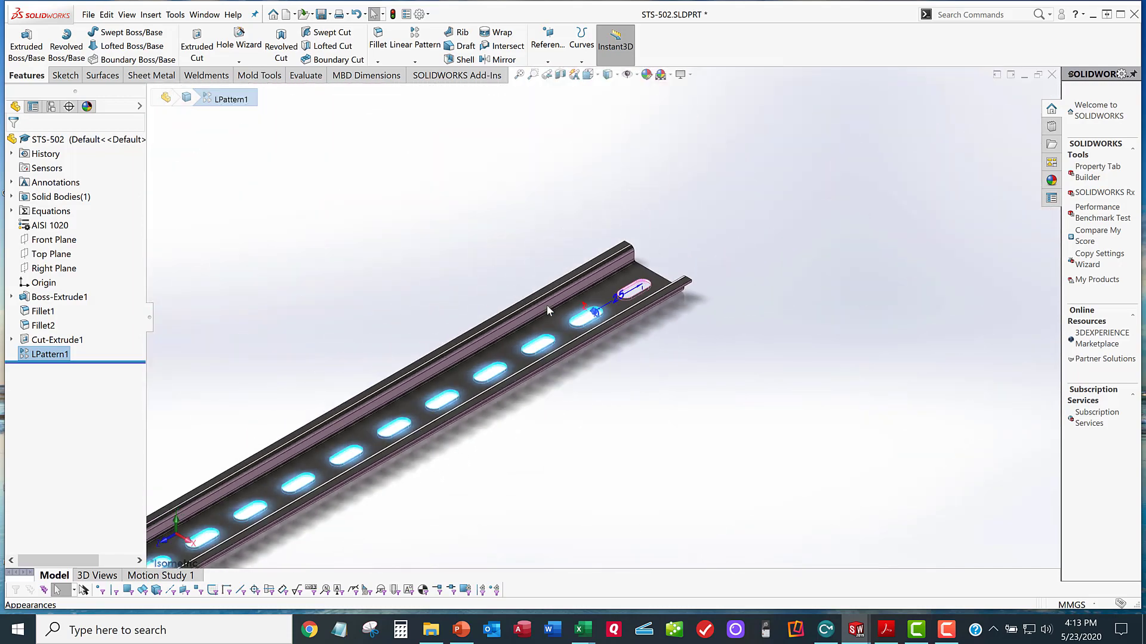
pyautogui.click(499, 304)
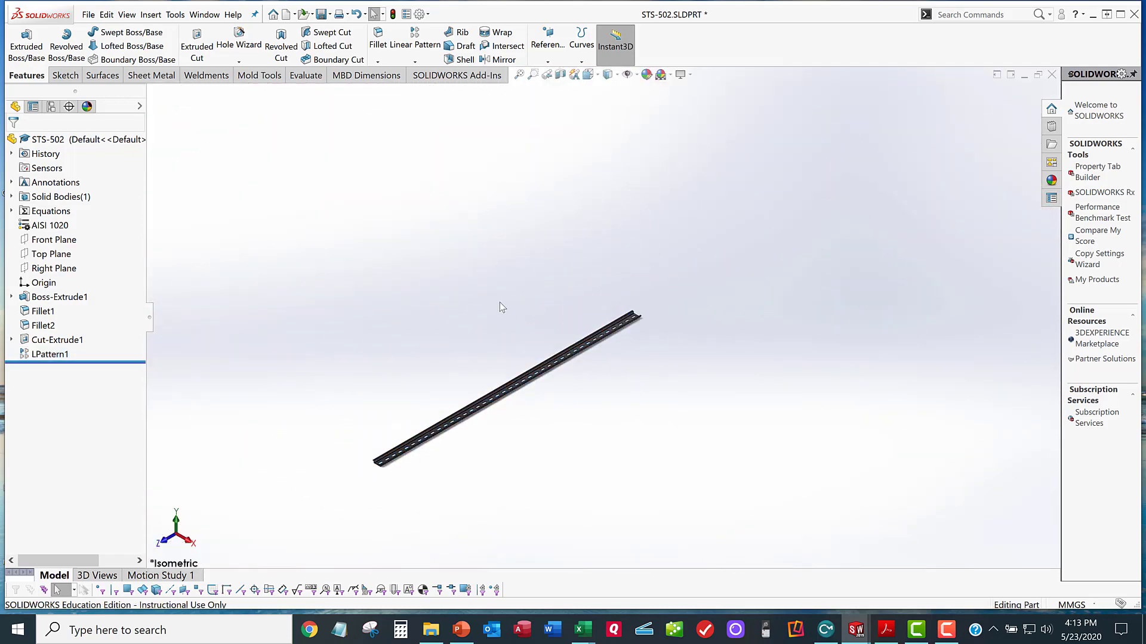
pyautogui.press('space')
pyautogui.click(497, 303)
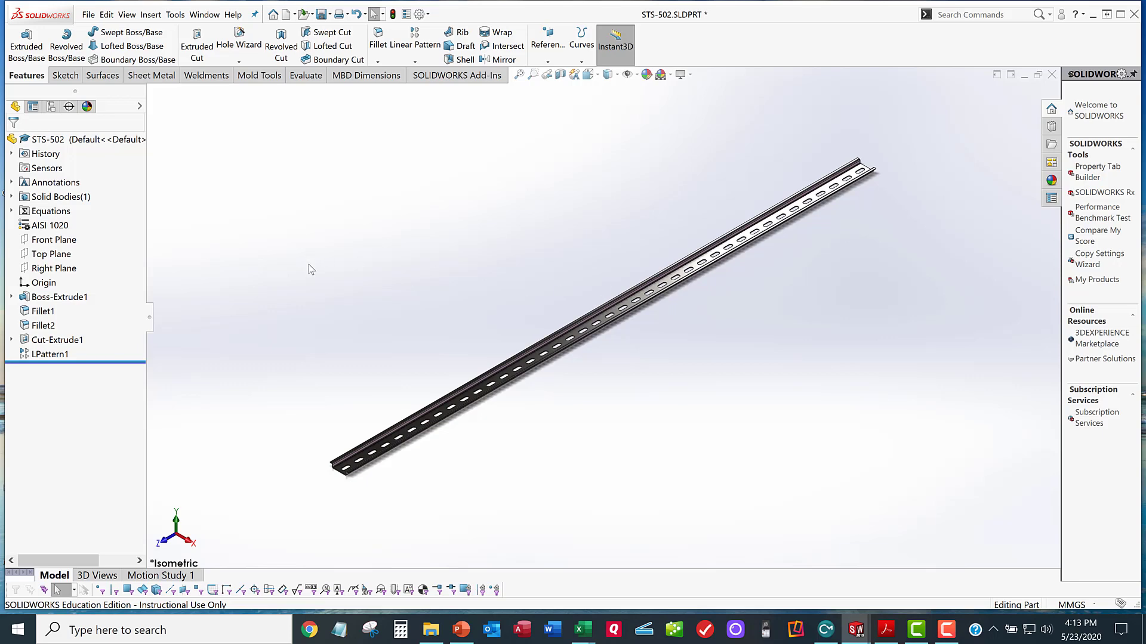
pyautogui.click(204, 14)
pyautogui.click(239, 163)
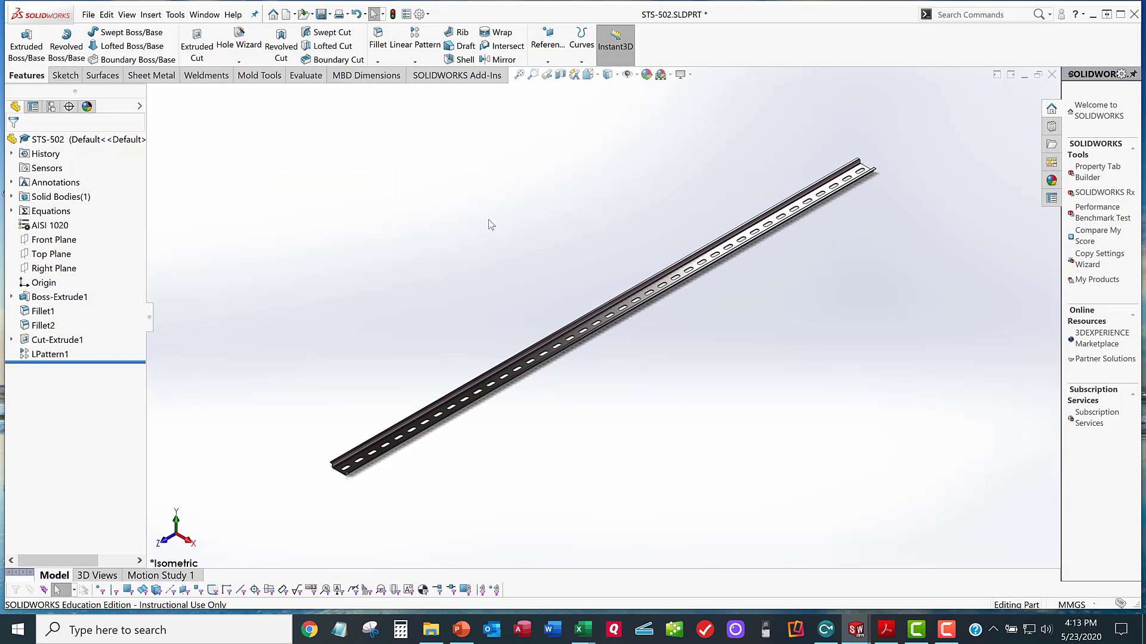